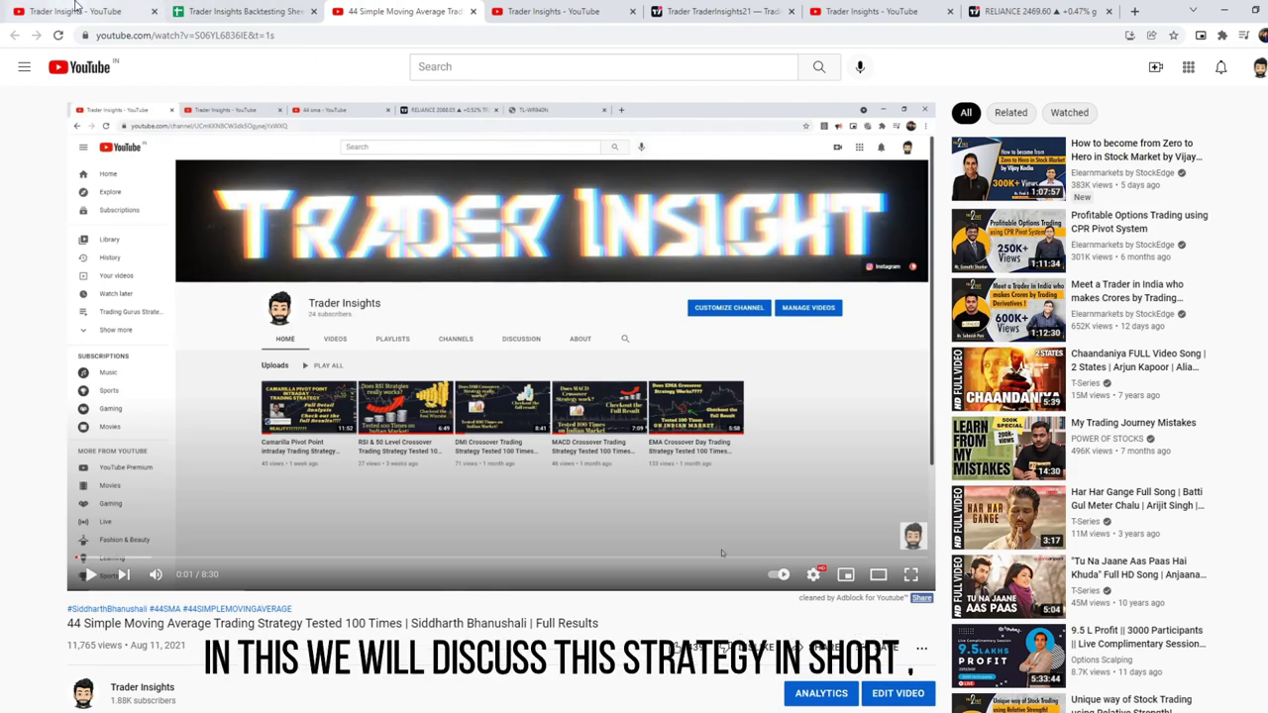
- Review the Trader Insights channel home page and its community posts about the video's copyright takedown and restoration
click(52, 8)
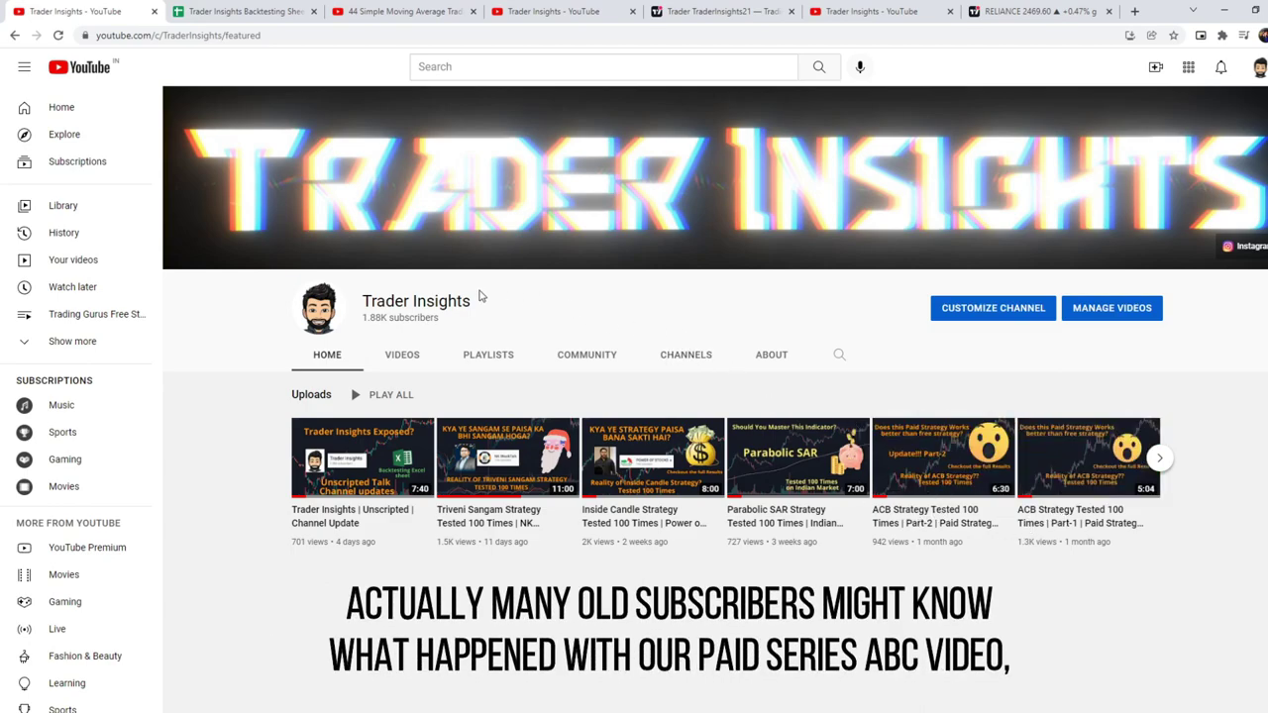
click(582, 9)
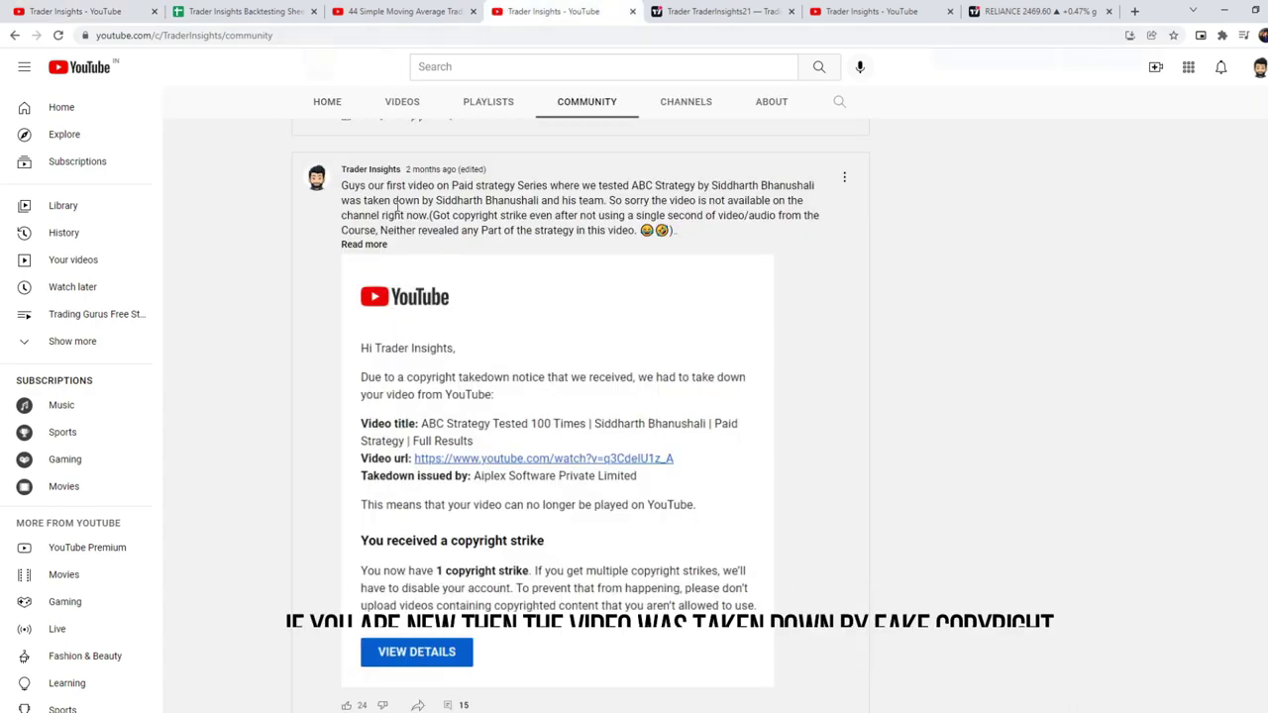
scroll(431, 265, down, 1)
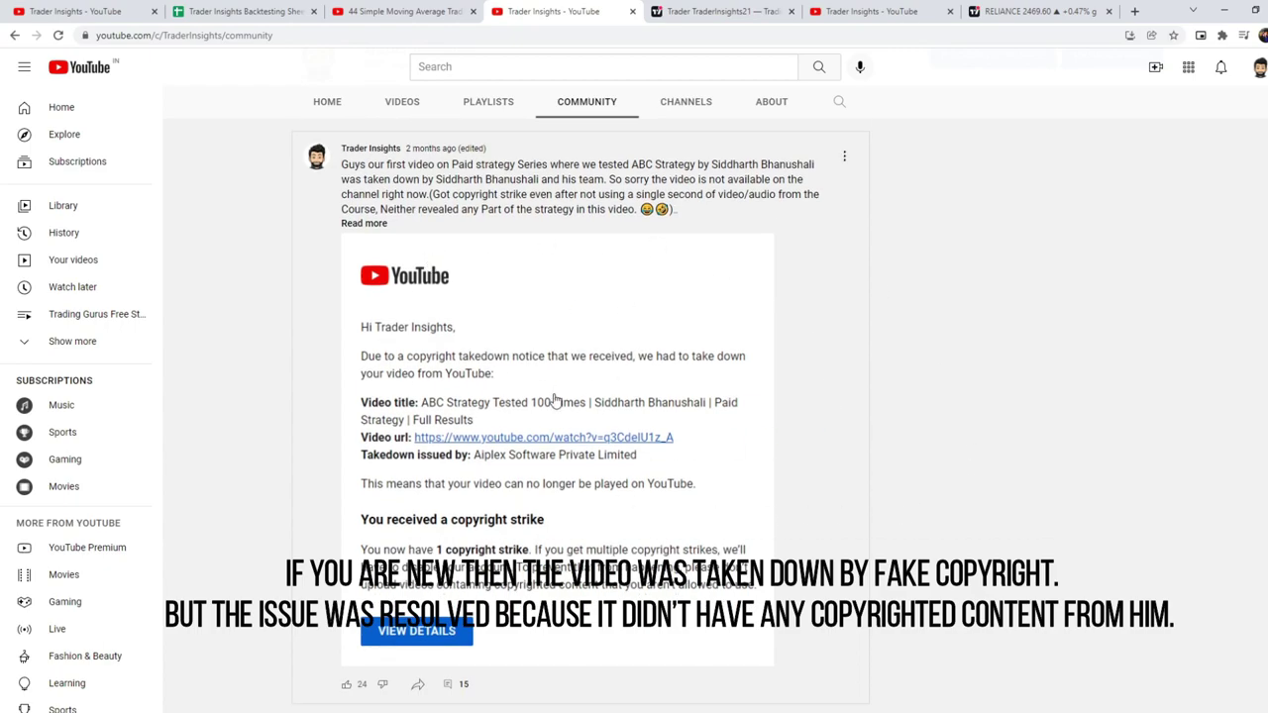
scroll(554, 400, up, 6)
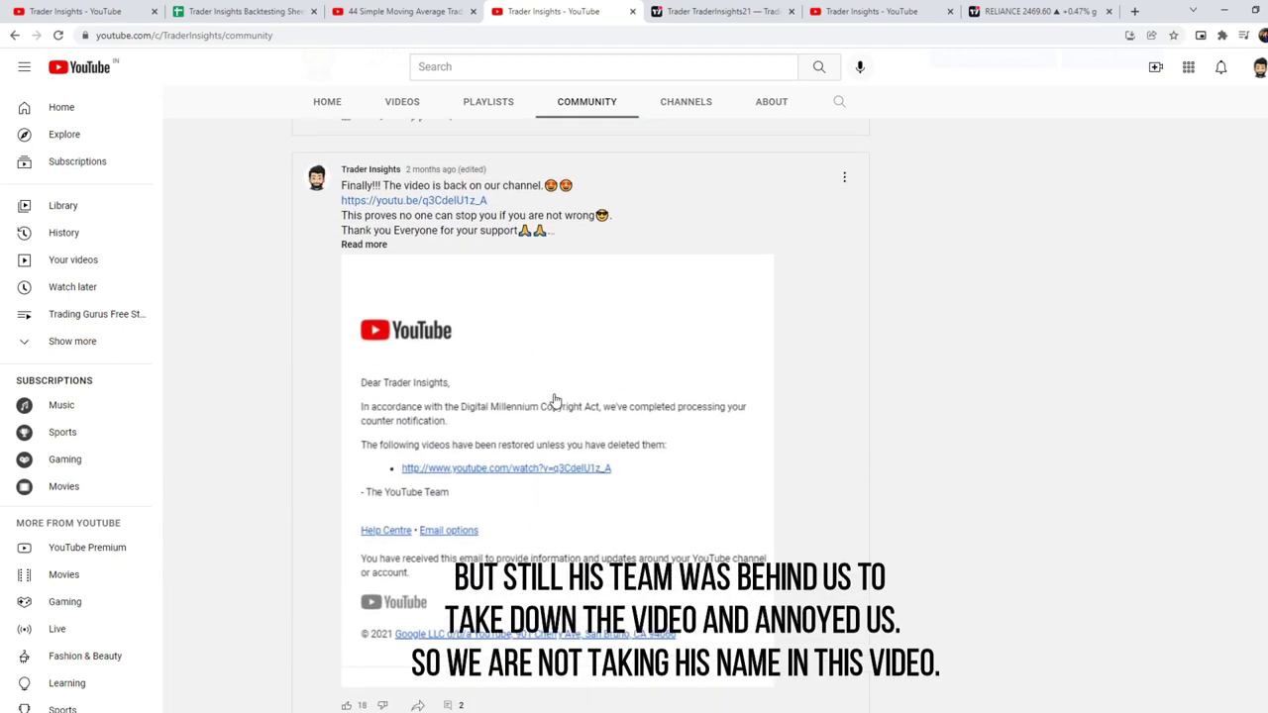
scroll(555, 399, up, 1)
scroll(554, 400, down, 5)
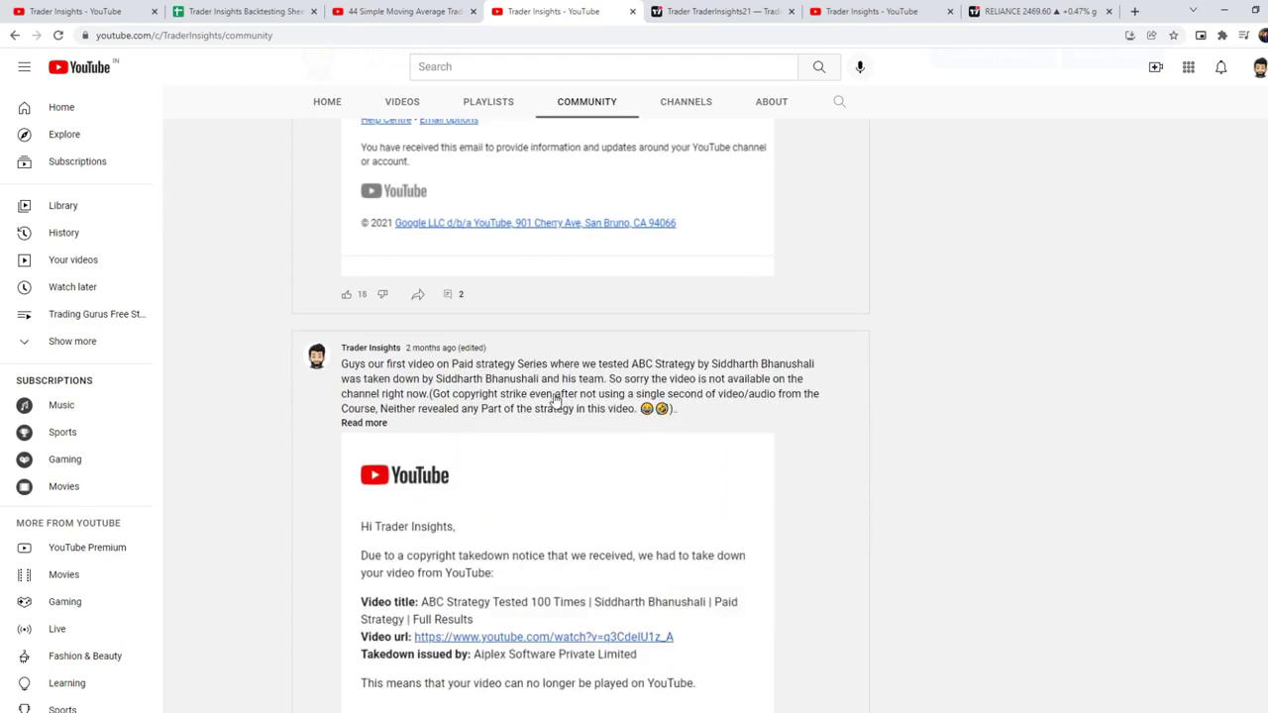
scroll(554, 399, down, 2)
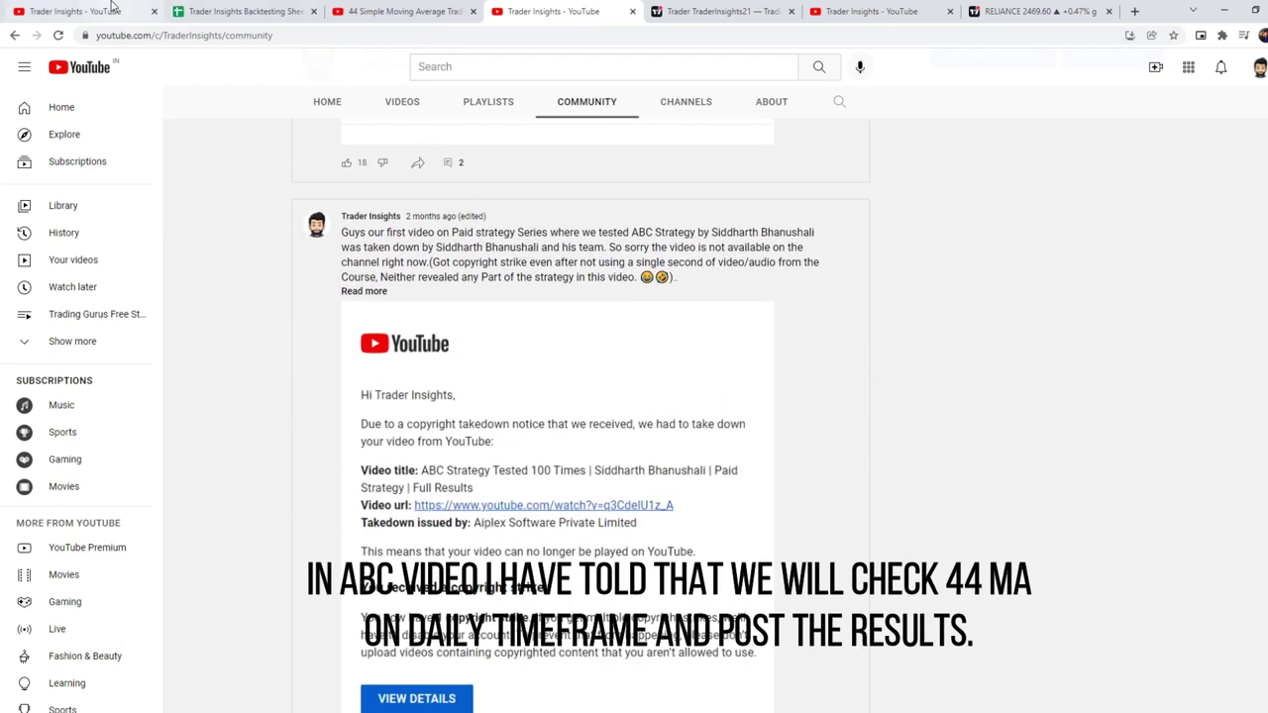
click(112, 9)
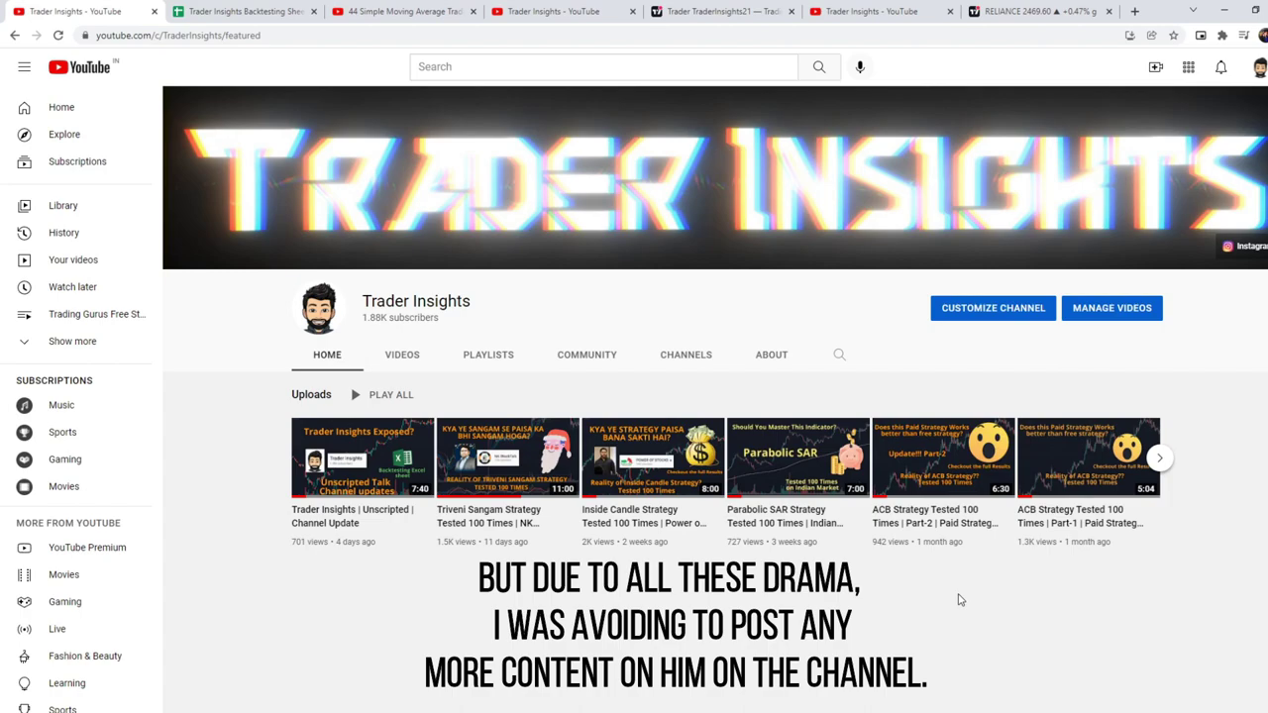
scroll(958, 599, down, 1)
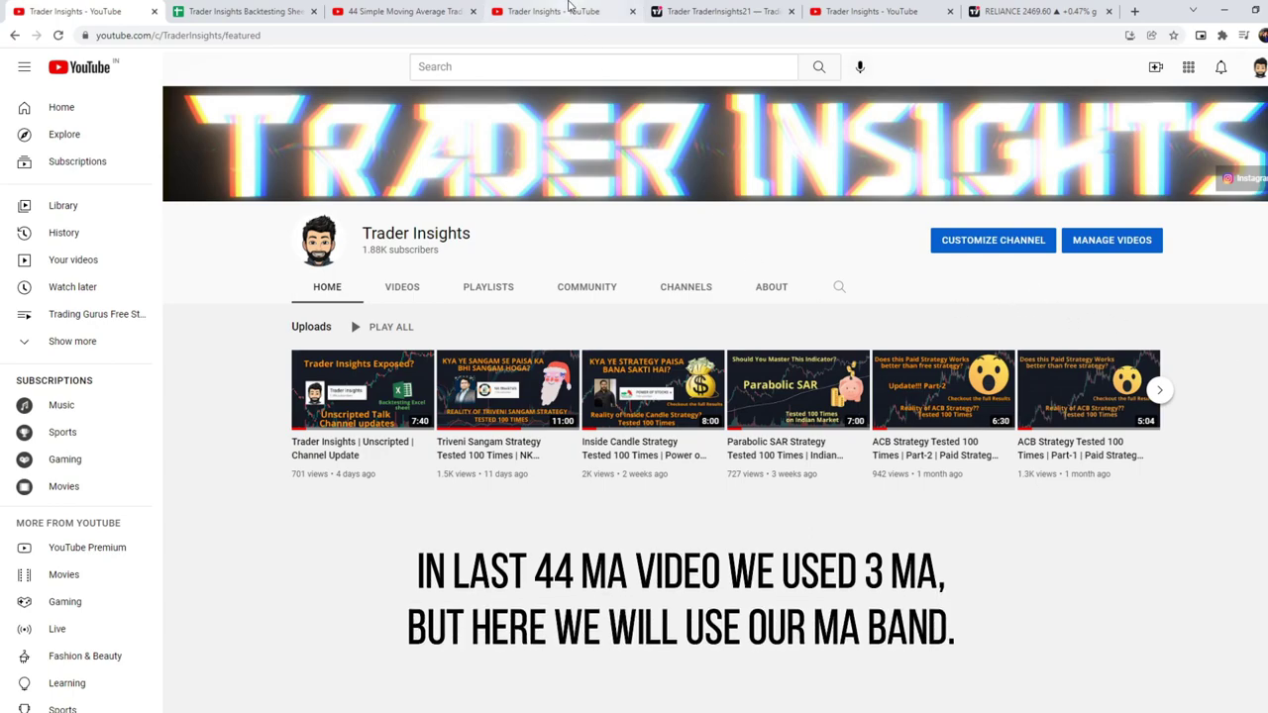
- Skip the 44 Simple Moving Average video to 1:51 and compare its chart with the Moving Average Band indicator page
click(423, 8)
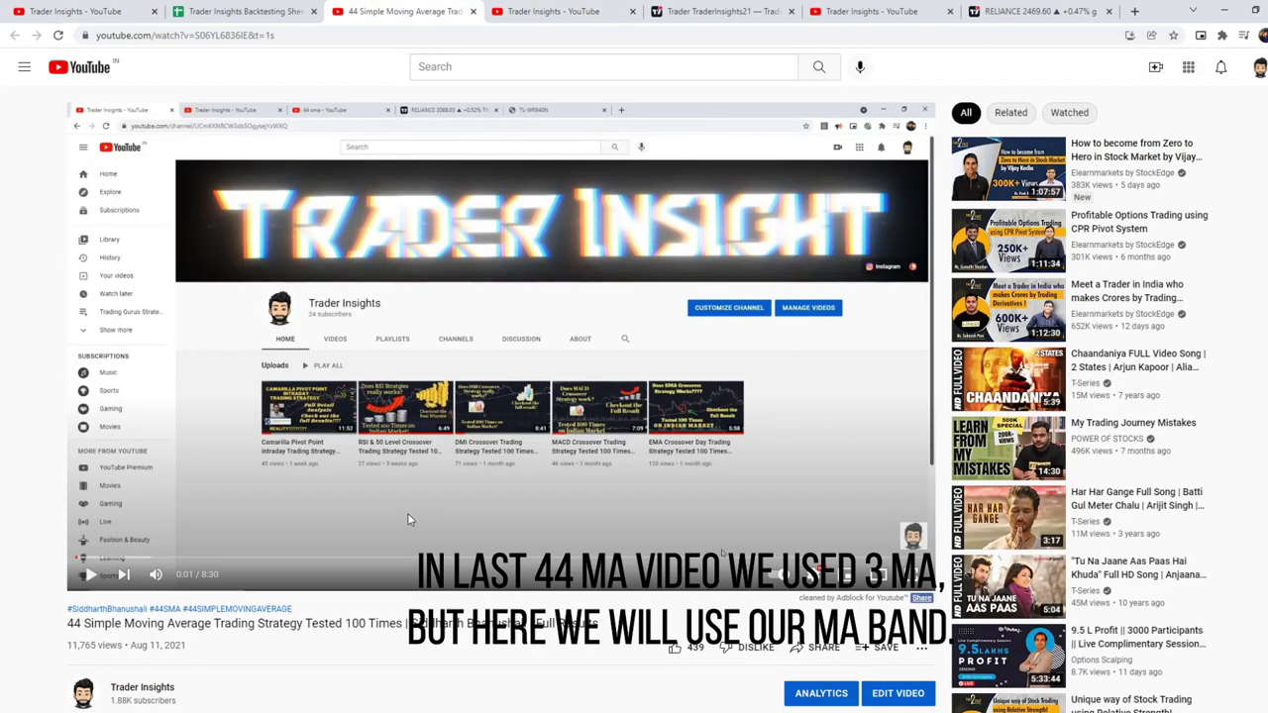
click(263, 561)
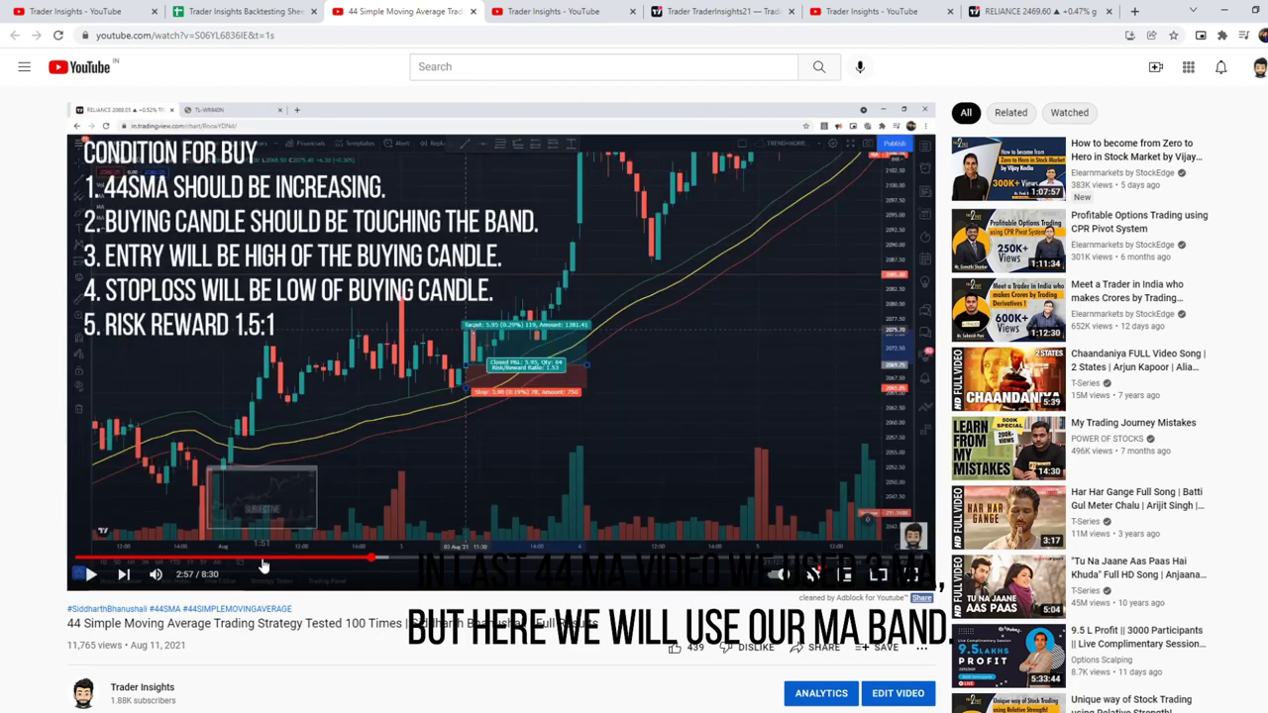
click(718, 11)
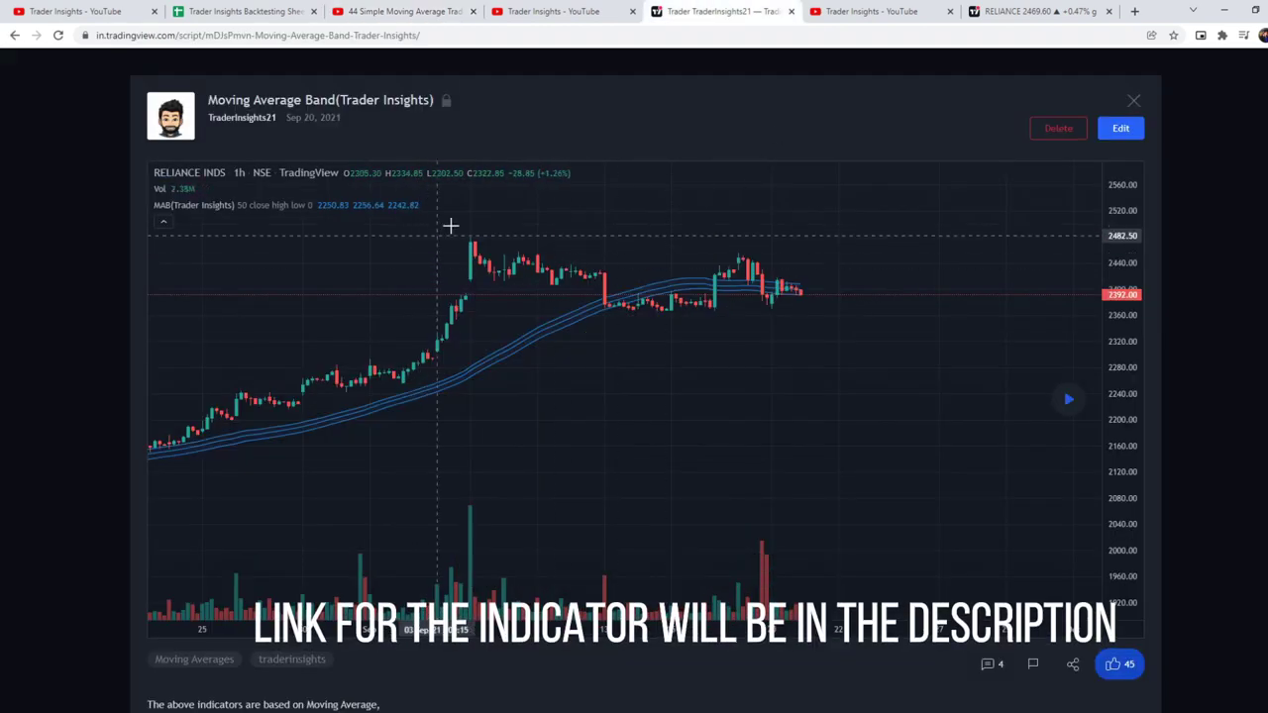
scroll(464, 286, down, 1)
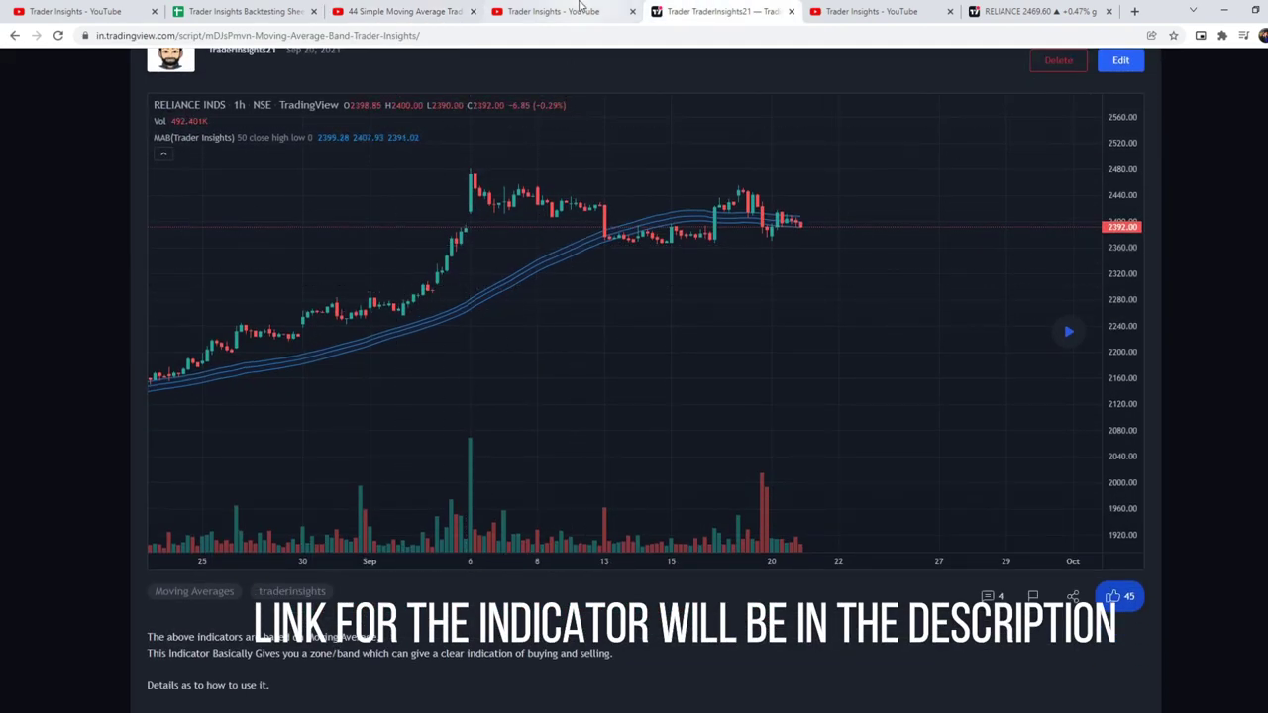
click(554, 11)
click(401, 11)
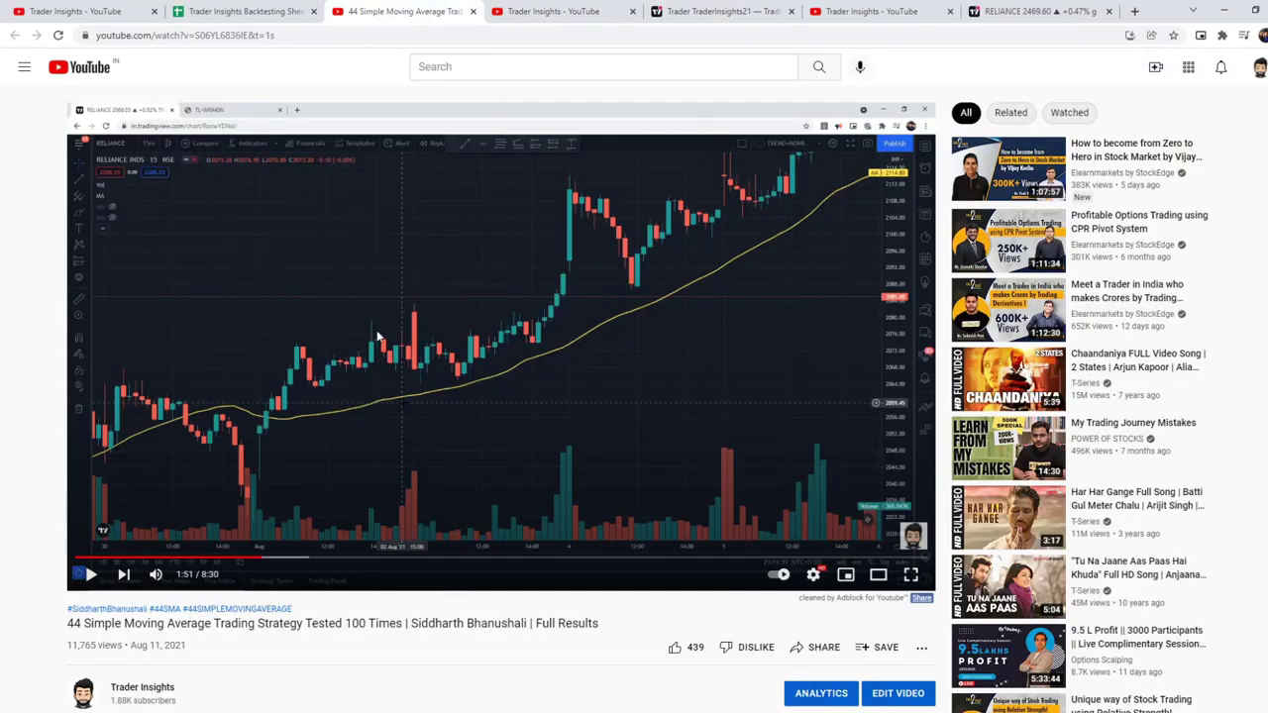
click(733, 11)
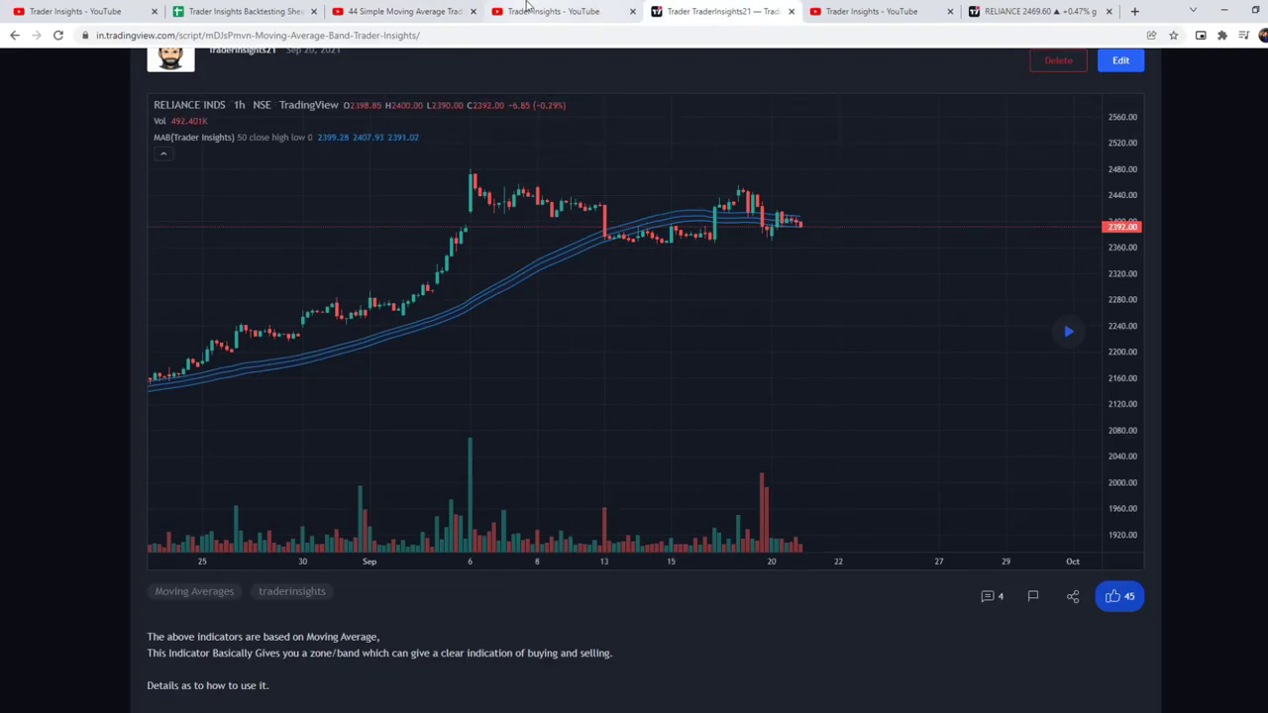
click(528, 8)
click(423, 9)
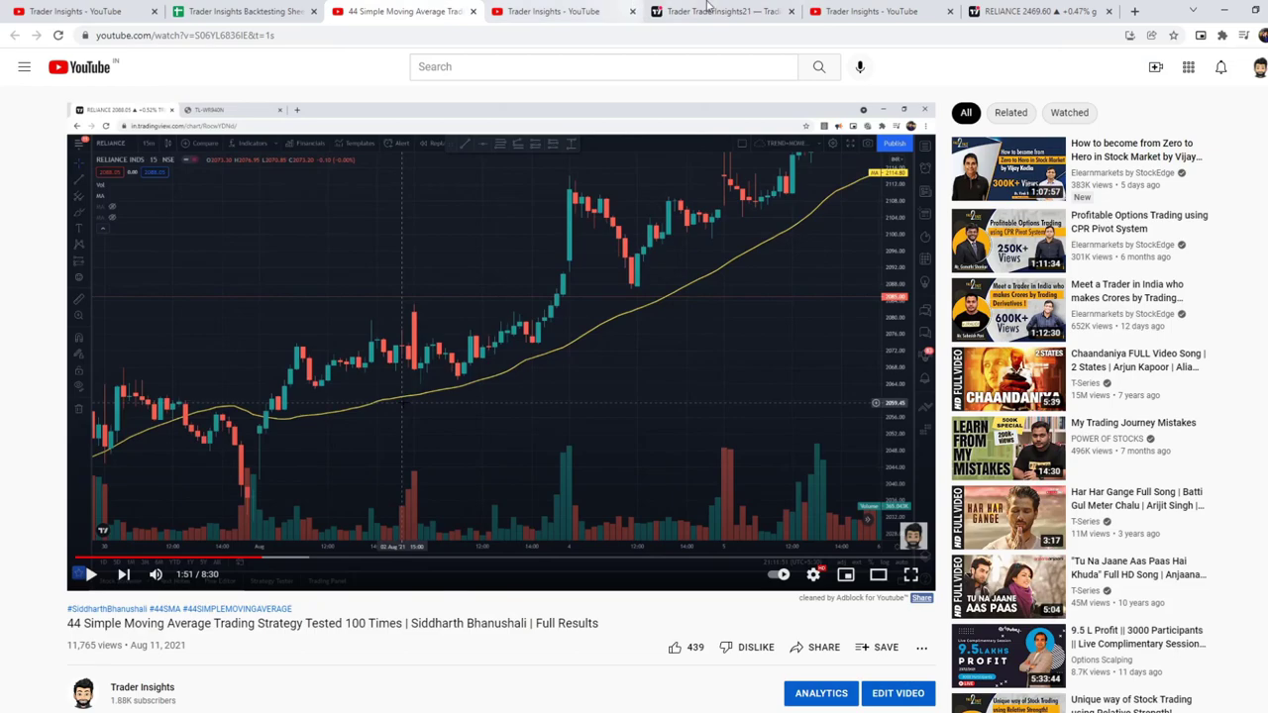
- Look over the channel's uploaded videos and read through the Moving Average Band indicator page
click(872, 11)
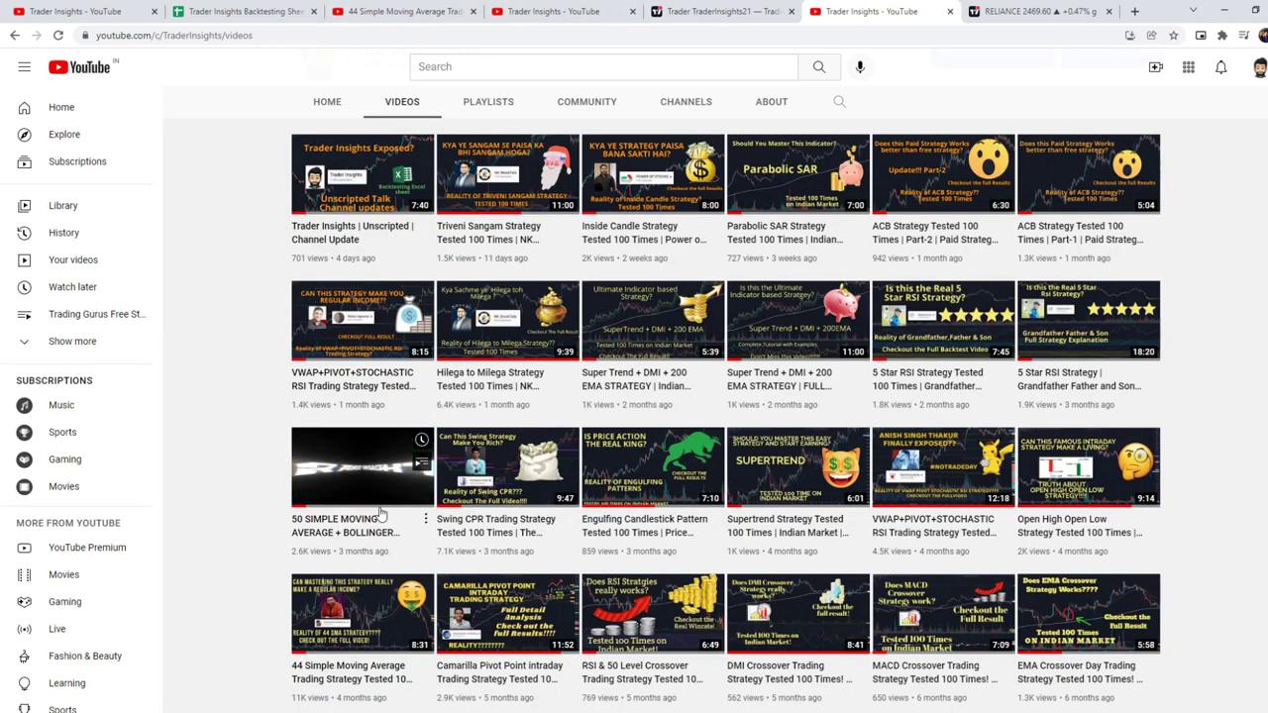
click(698, 11)
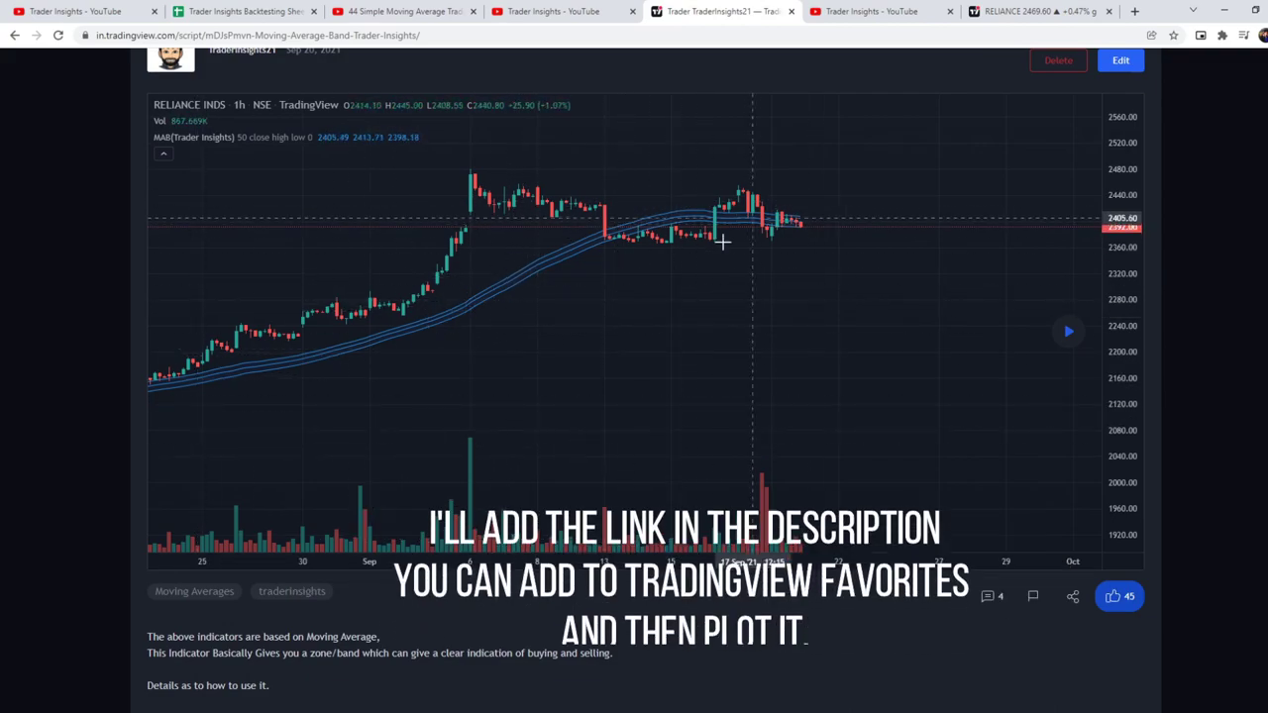
scroll(694, 257, down, 3)
scroll(542, 483, up, 4)
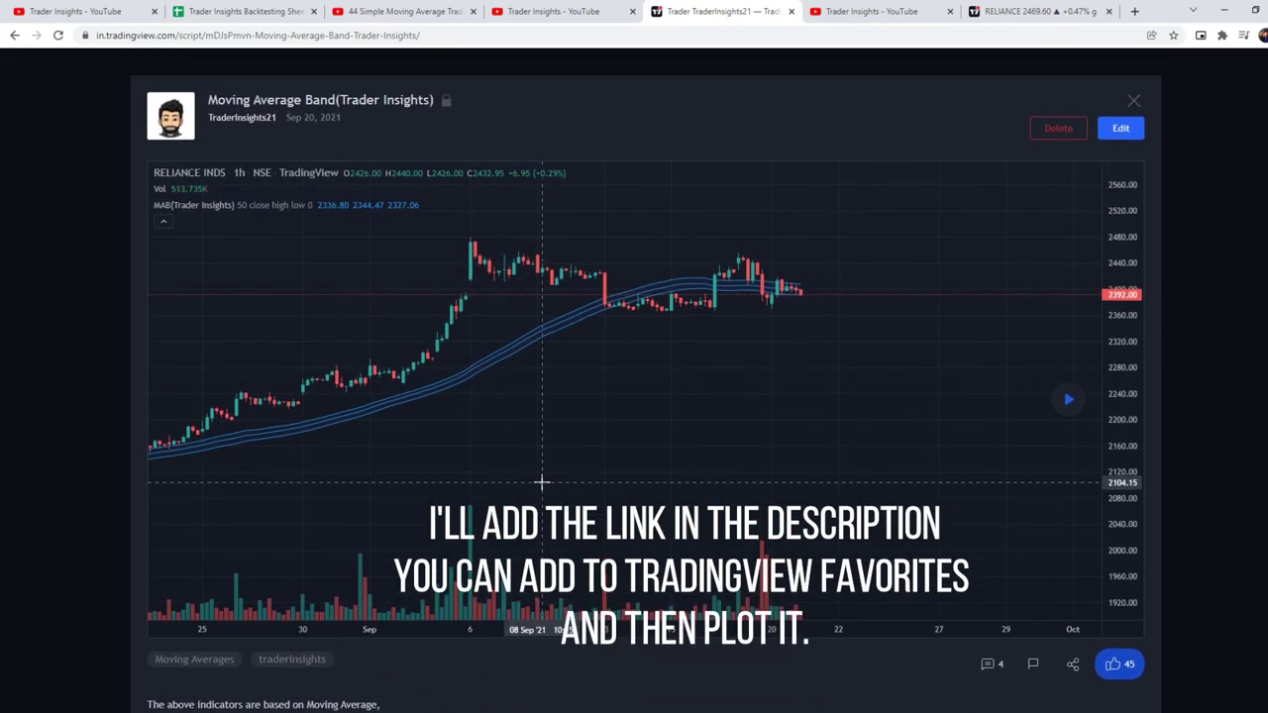
scroll(542, 483, down, 1)
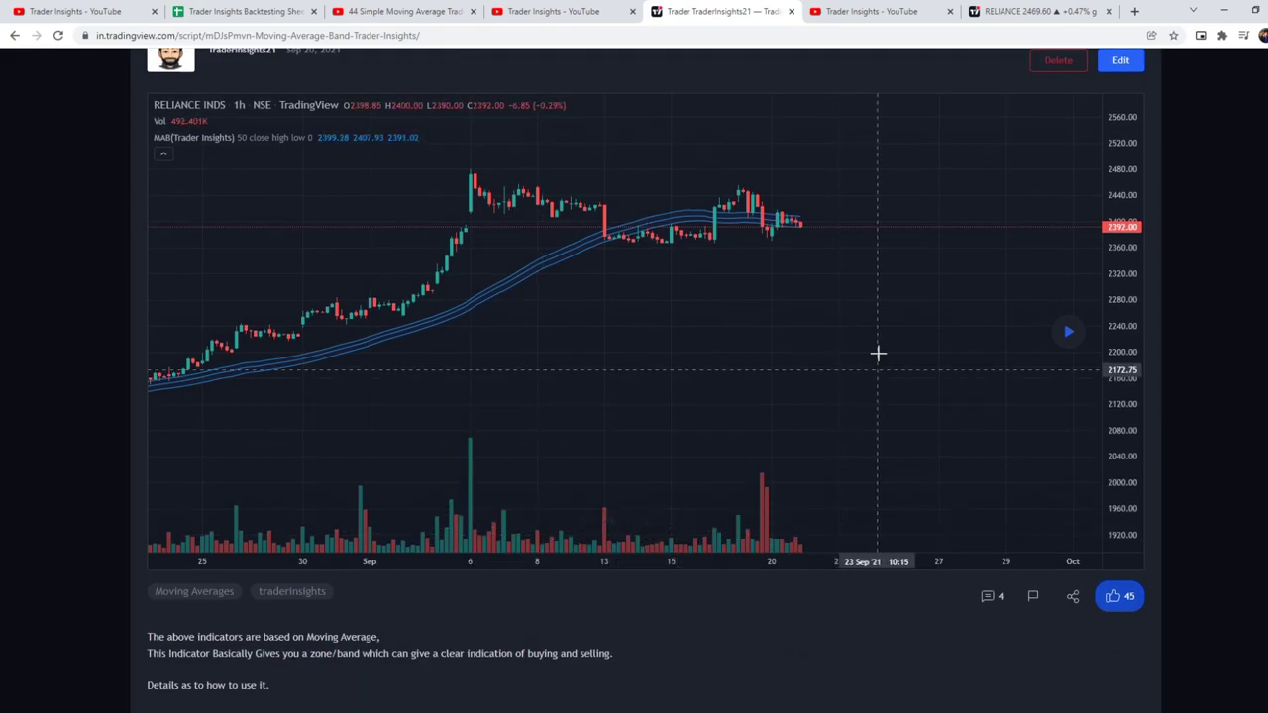
- Add the favourite indicator Moving Average Band(Trader Insights) to the RELIANCE chart
click(1031, 11)
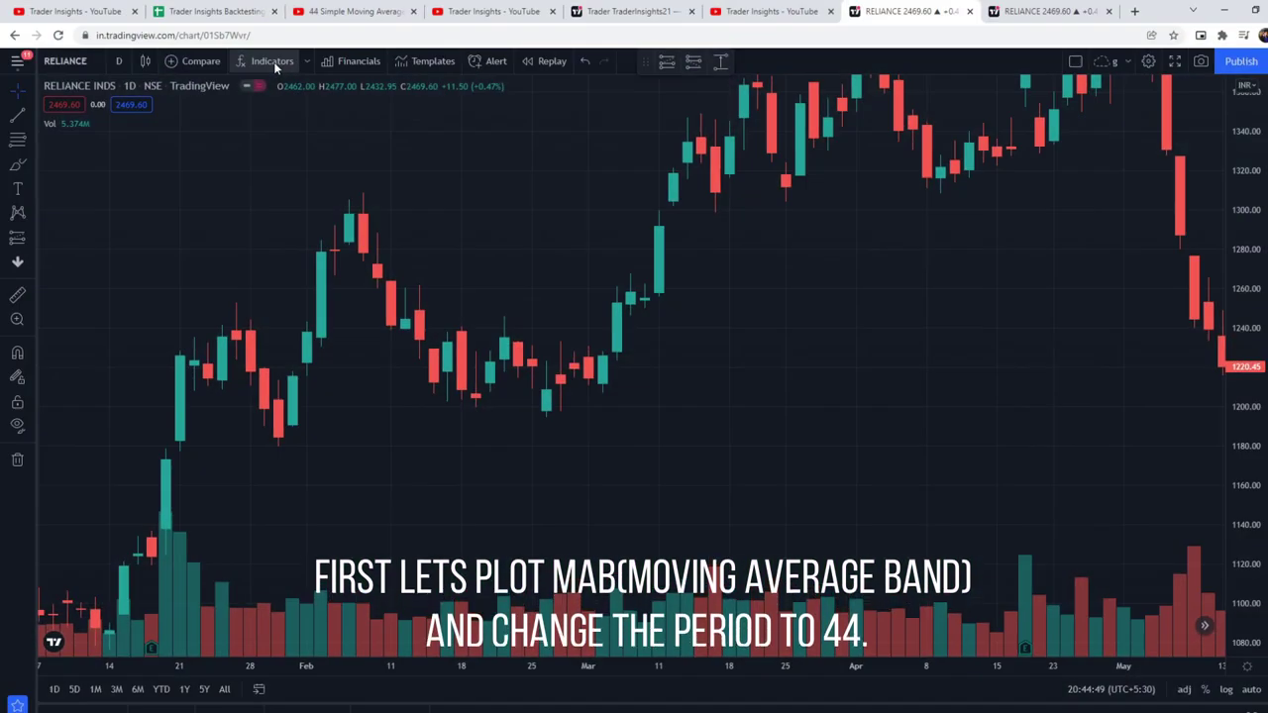
click(248, 41)
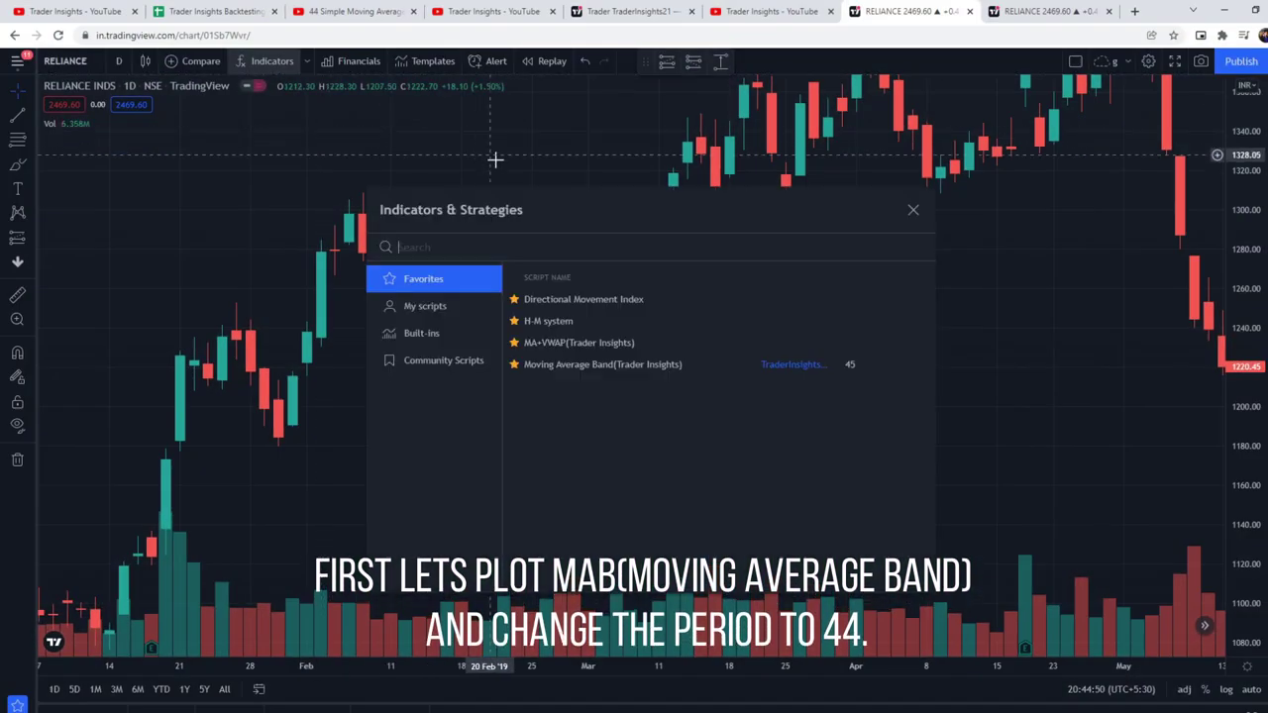
click(605, 369)
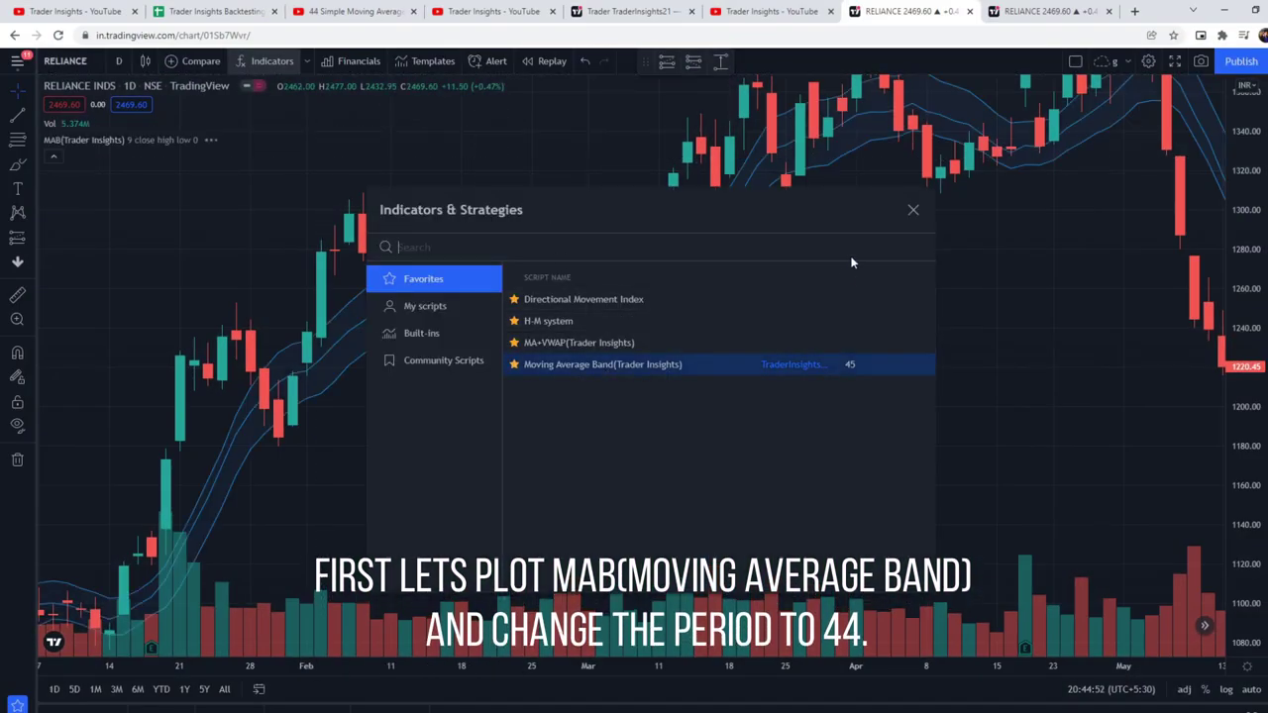
click(912, 210)
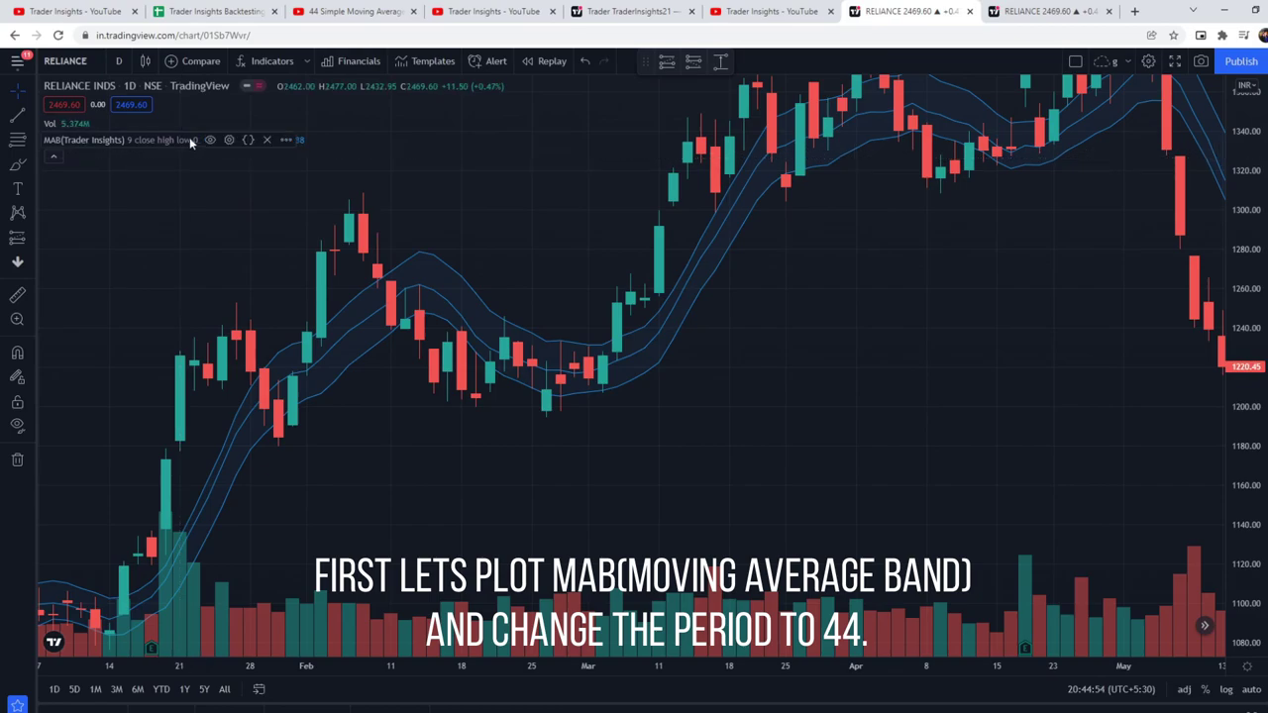
- Set the Moving Average Band's length to 44 and the chart's timeframe to 1 day
click(227, 140)
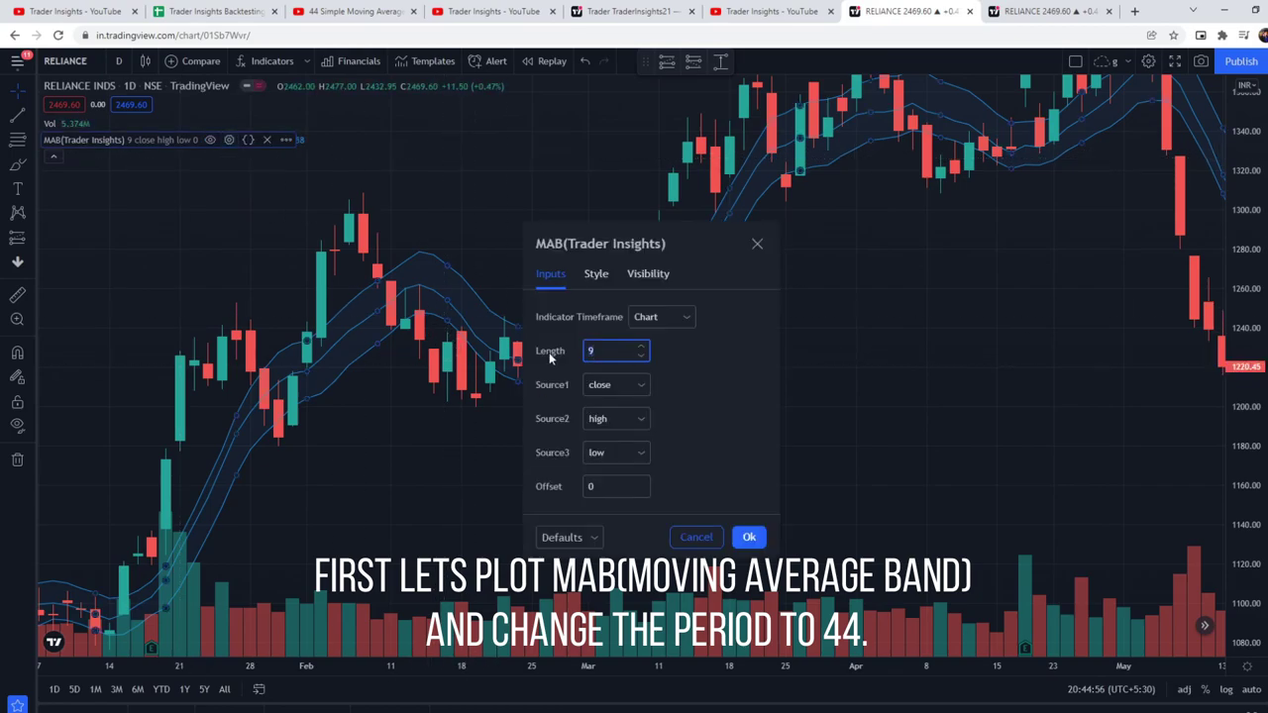
click(749, 537)
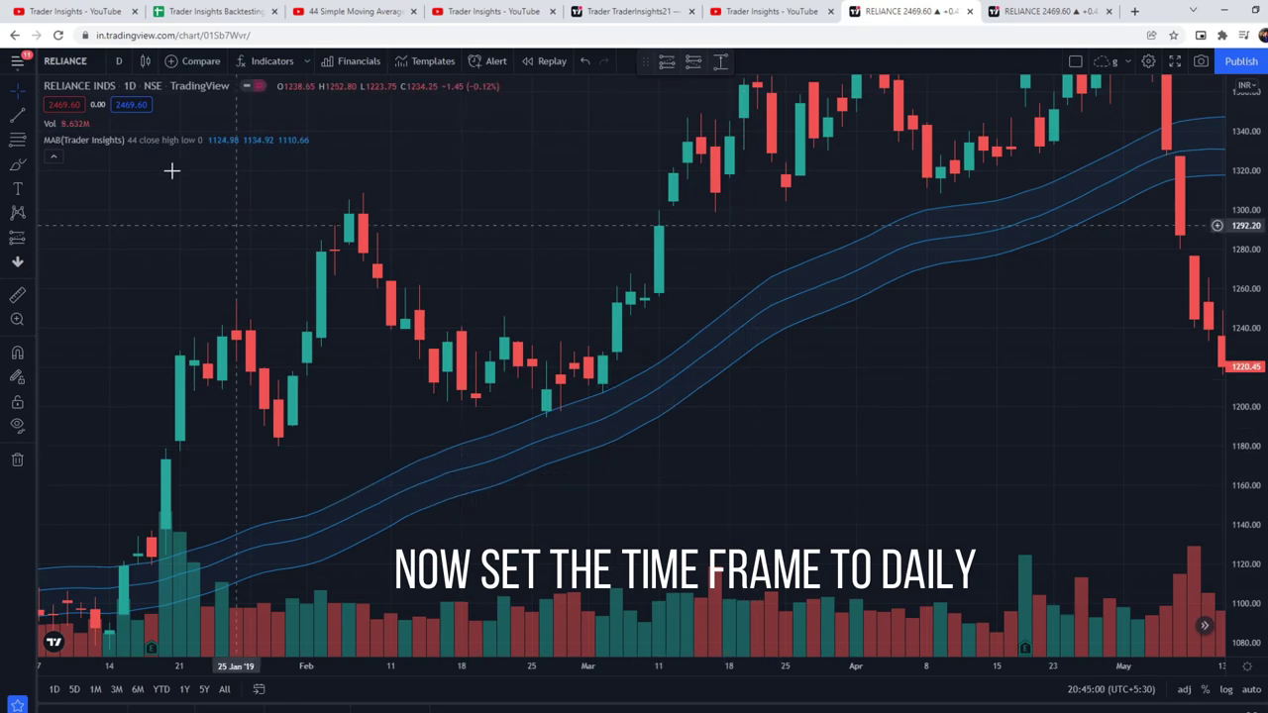
click(120, 60)
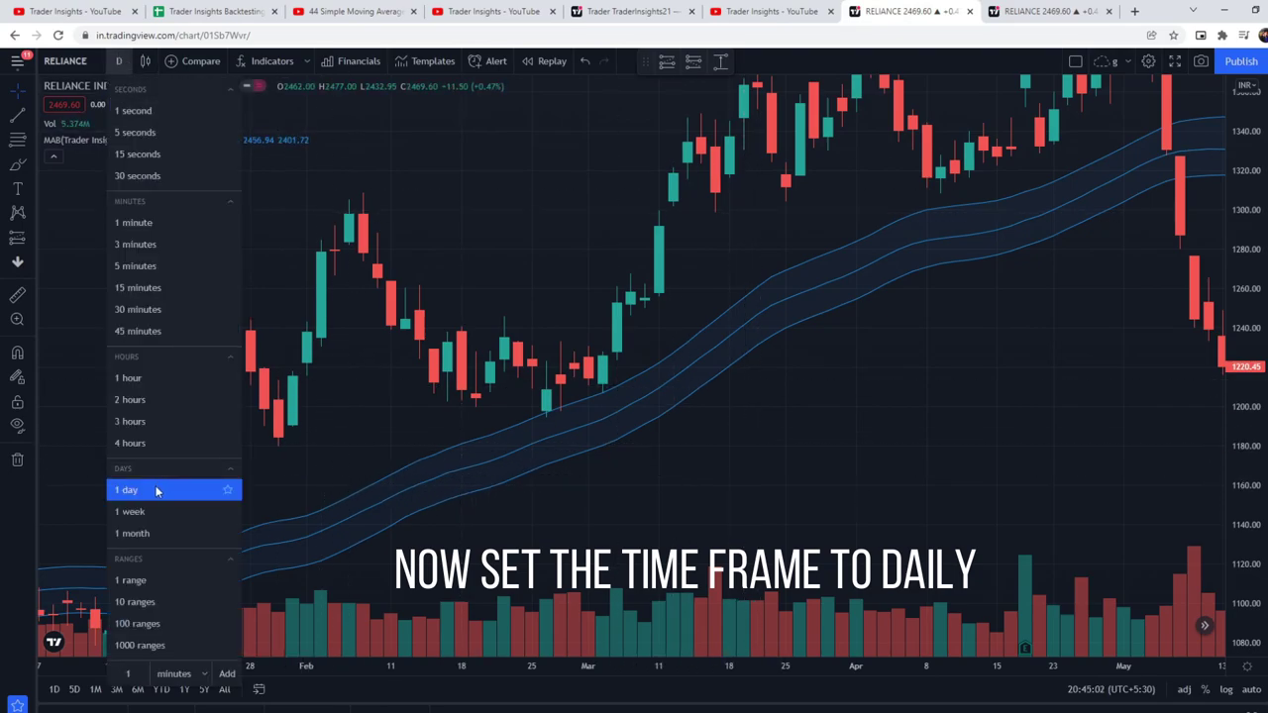
click(154, 490)
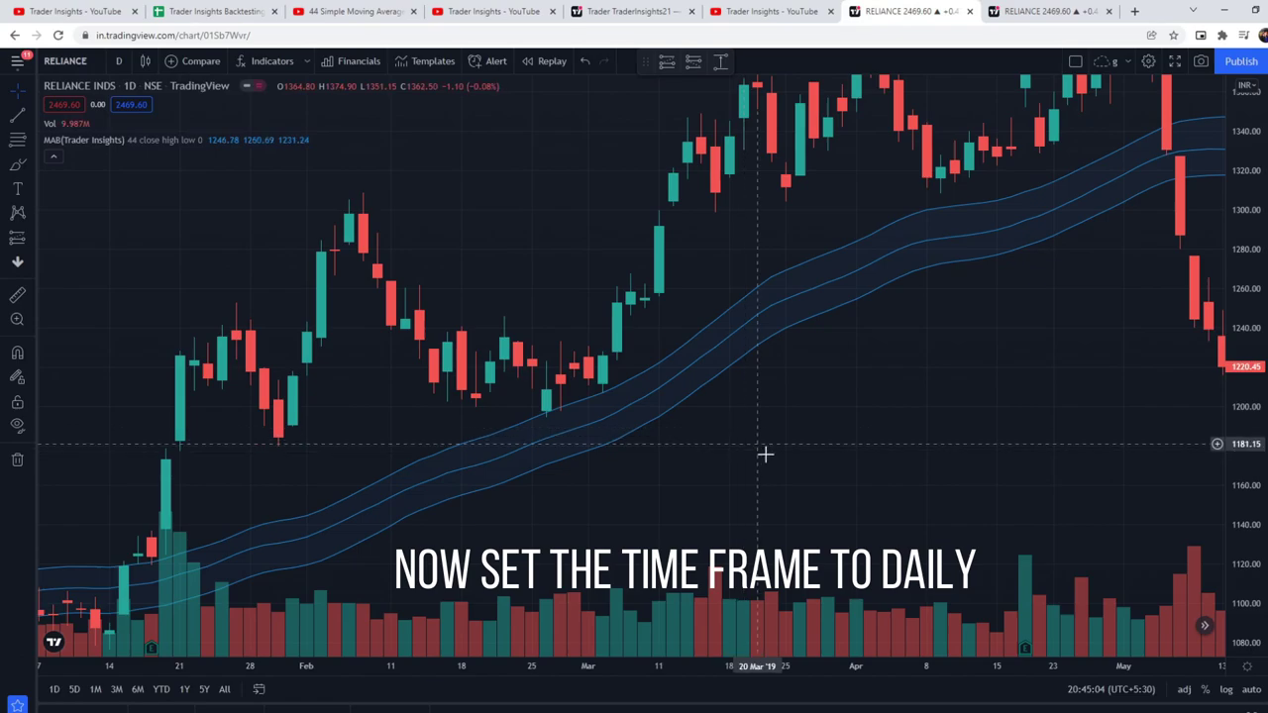
- Draw a narrow long position at the 27 Feb '19 candle with entry 1223.20, stop 1193.55 and target 1282.20
drag(684, 498, 787, 445)
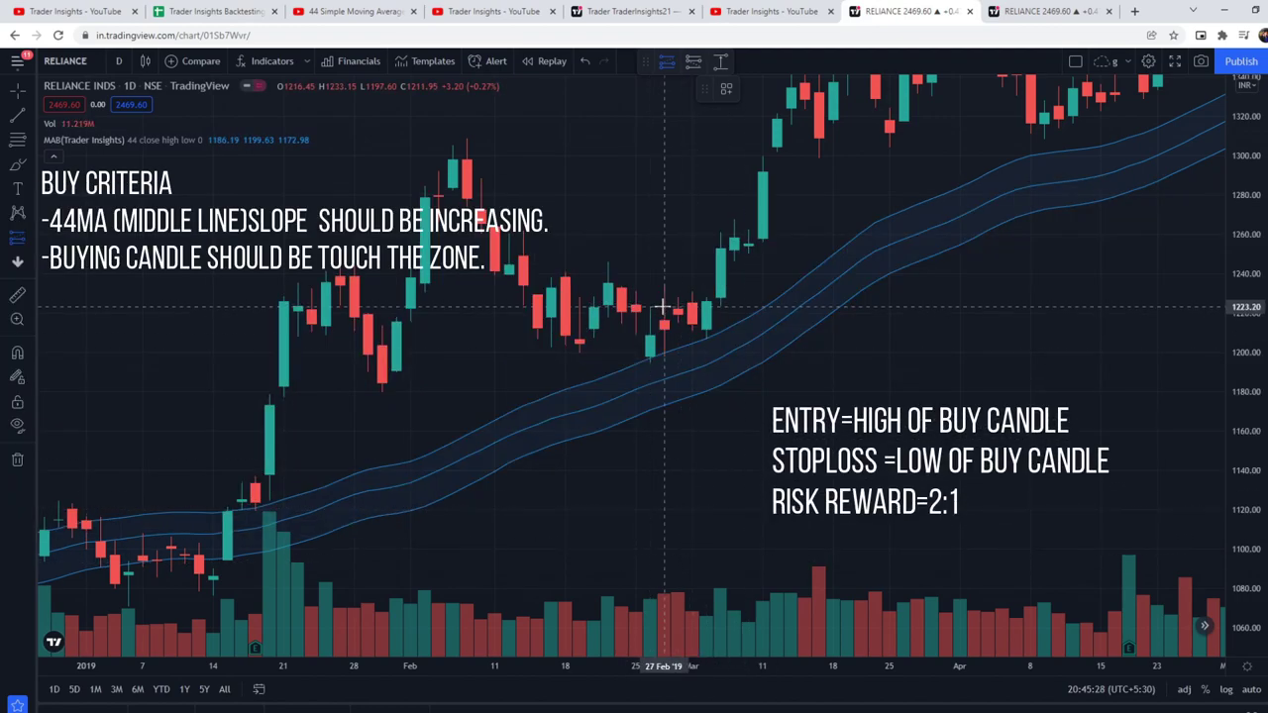
click(663, 307)
drag(663, 438, 674, 366)
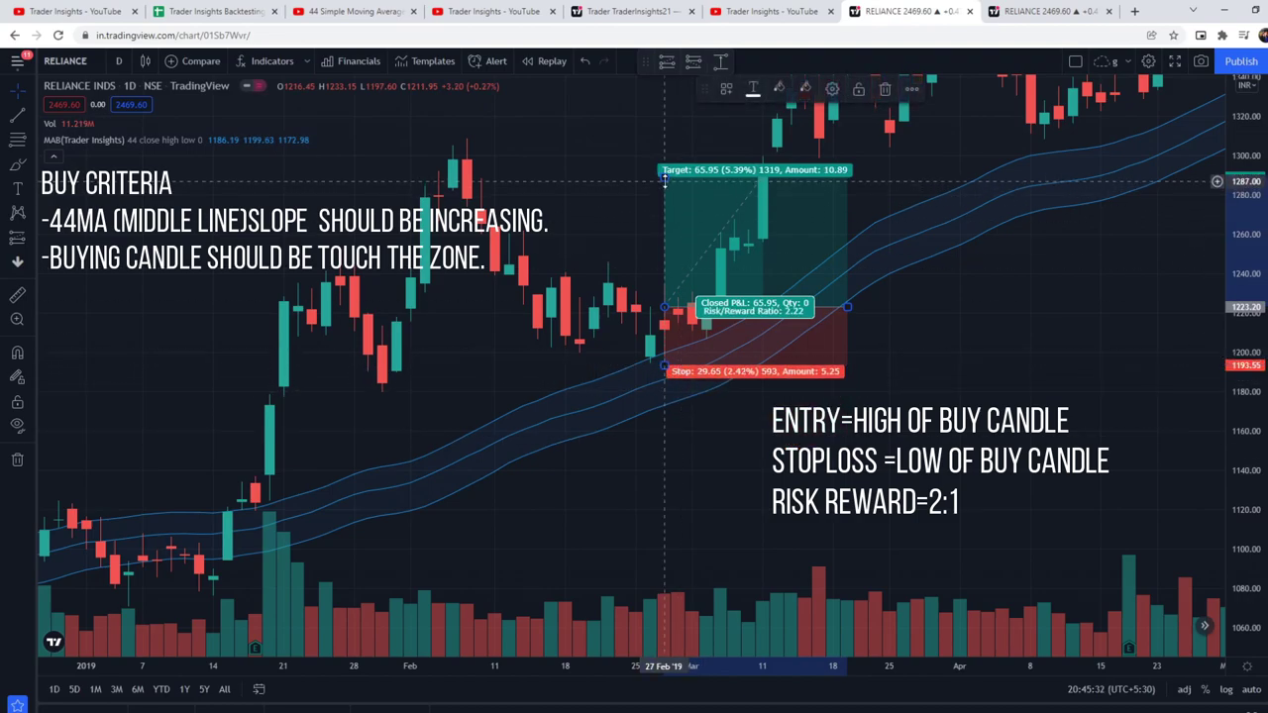
drag(664, 181, 664, 190)
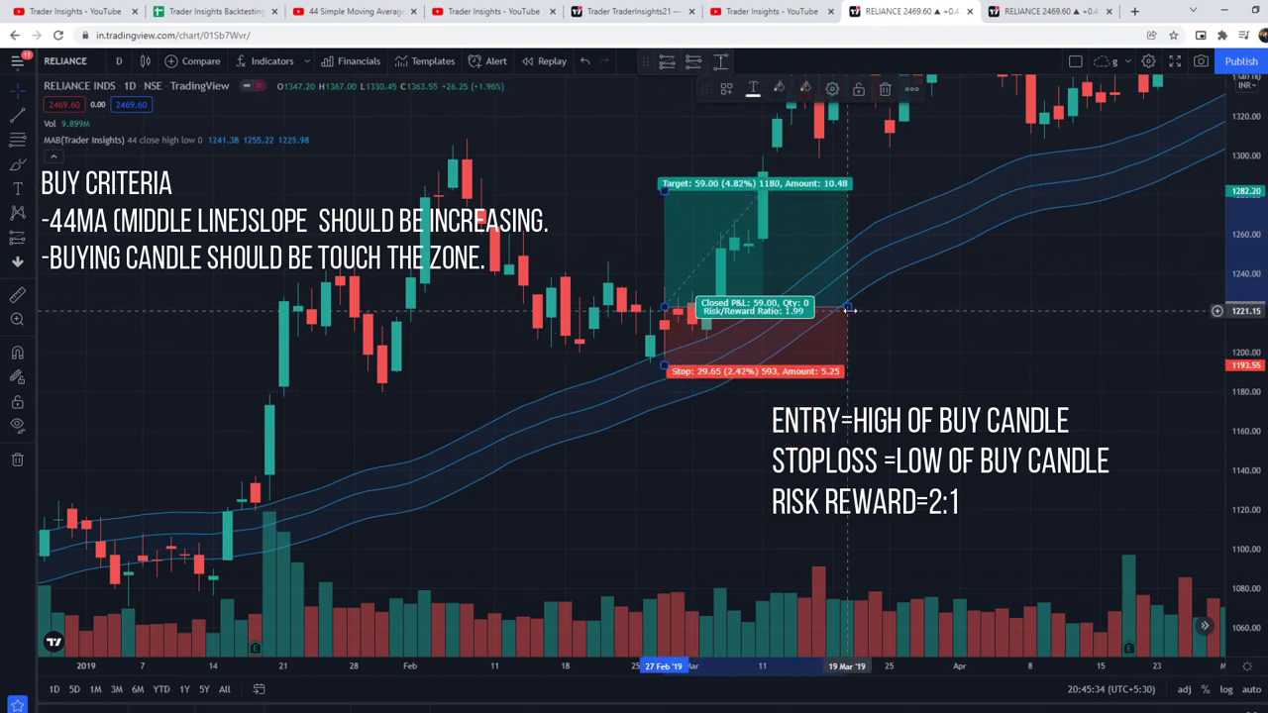
drag(850, 310, 777, 310)
click(928, 394)
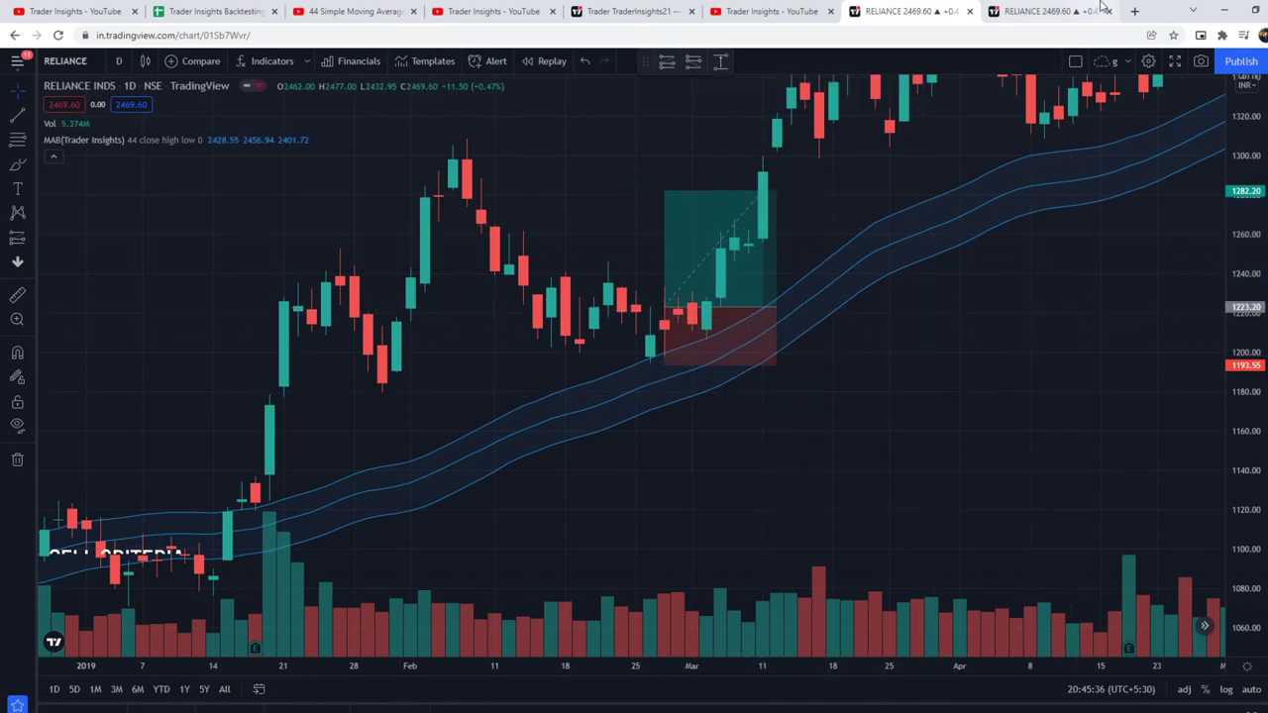
- On the second RELIANCE chart, draw a short position at the 26 Jul '11 candle with entry 435.10, stop 442.45 and target 420.10
click(1068, 8)
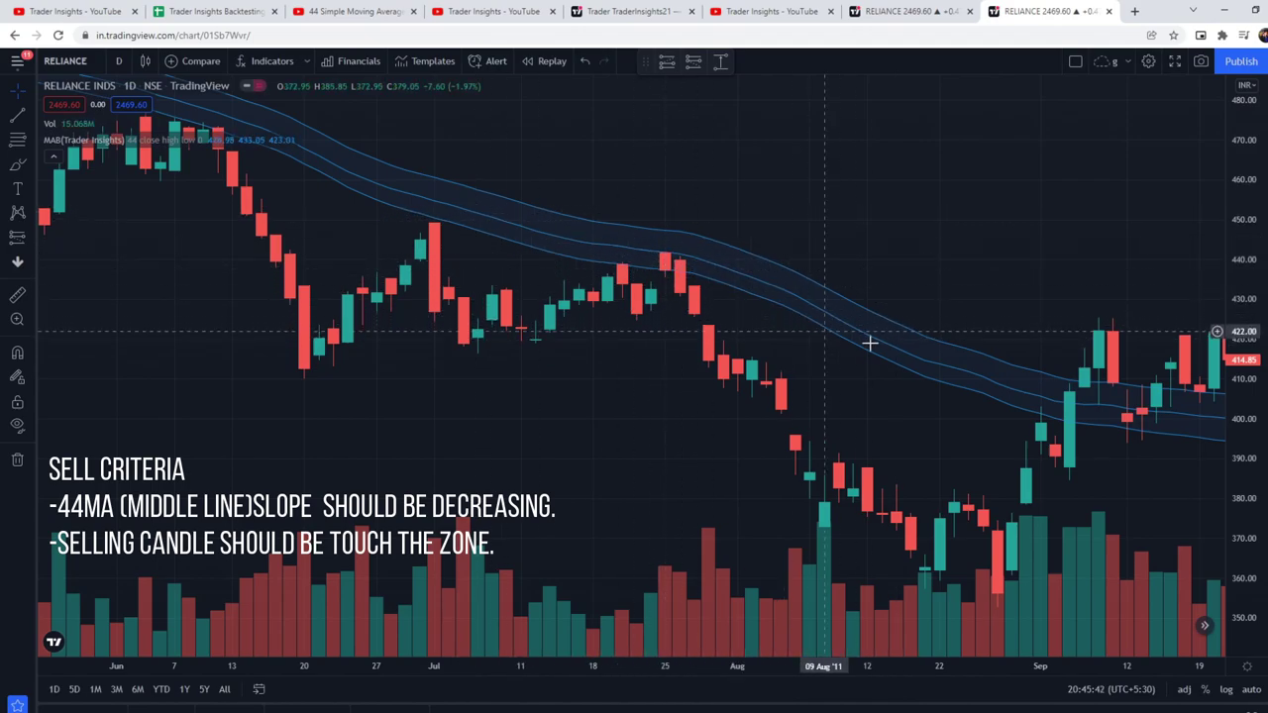
click(693, 62)
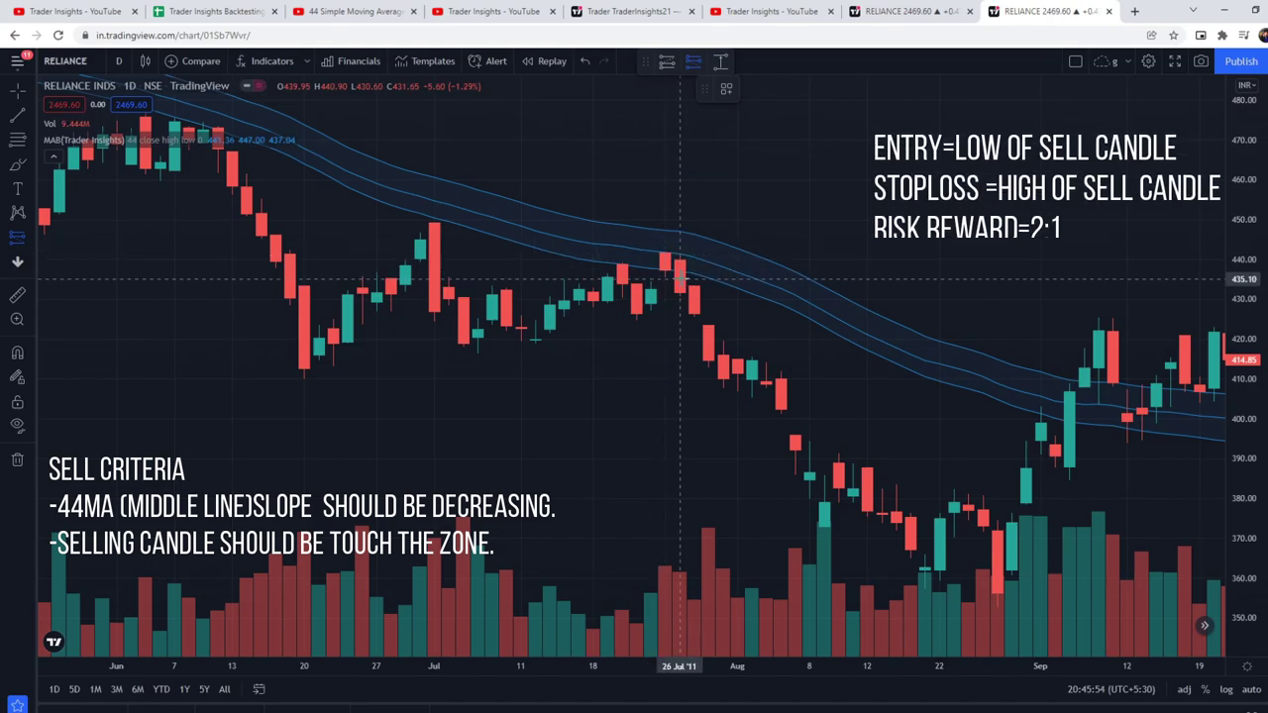
click(679, 281)
drag(679, 179, 680, 248)
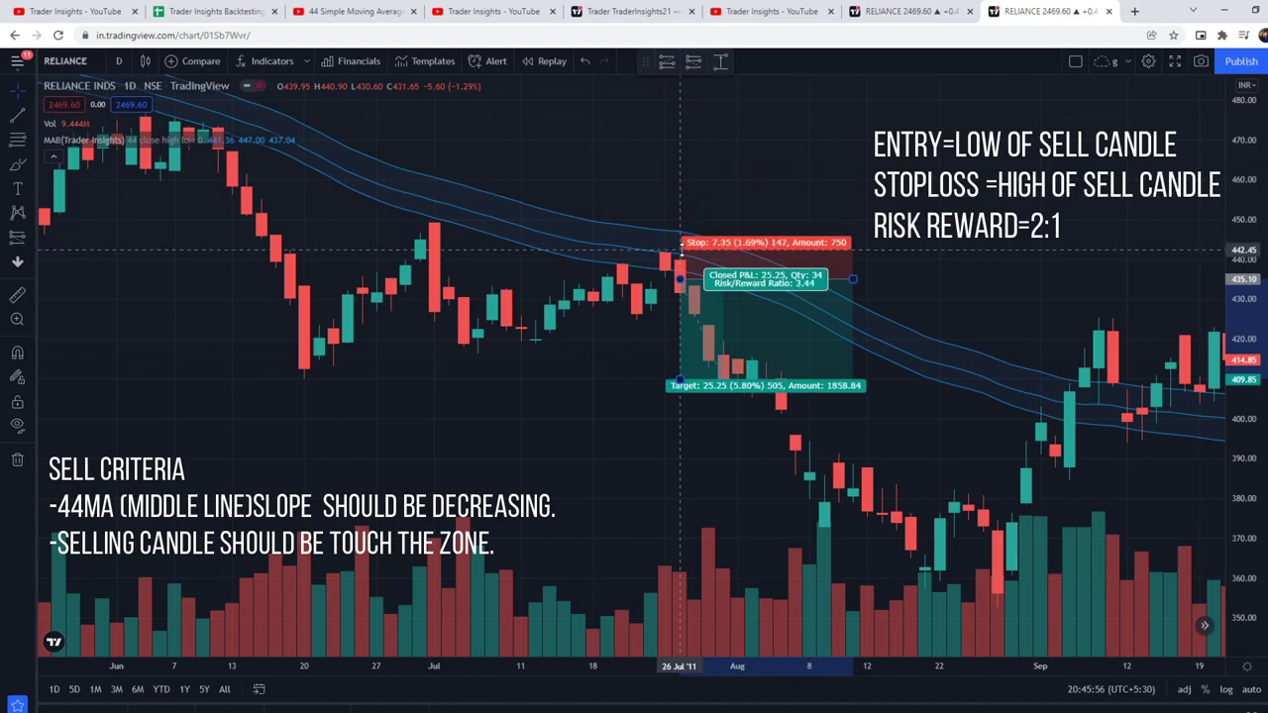
drag(681, 374, 688, 340)
drag(679, 342, 679, 345)
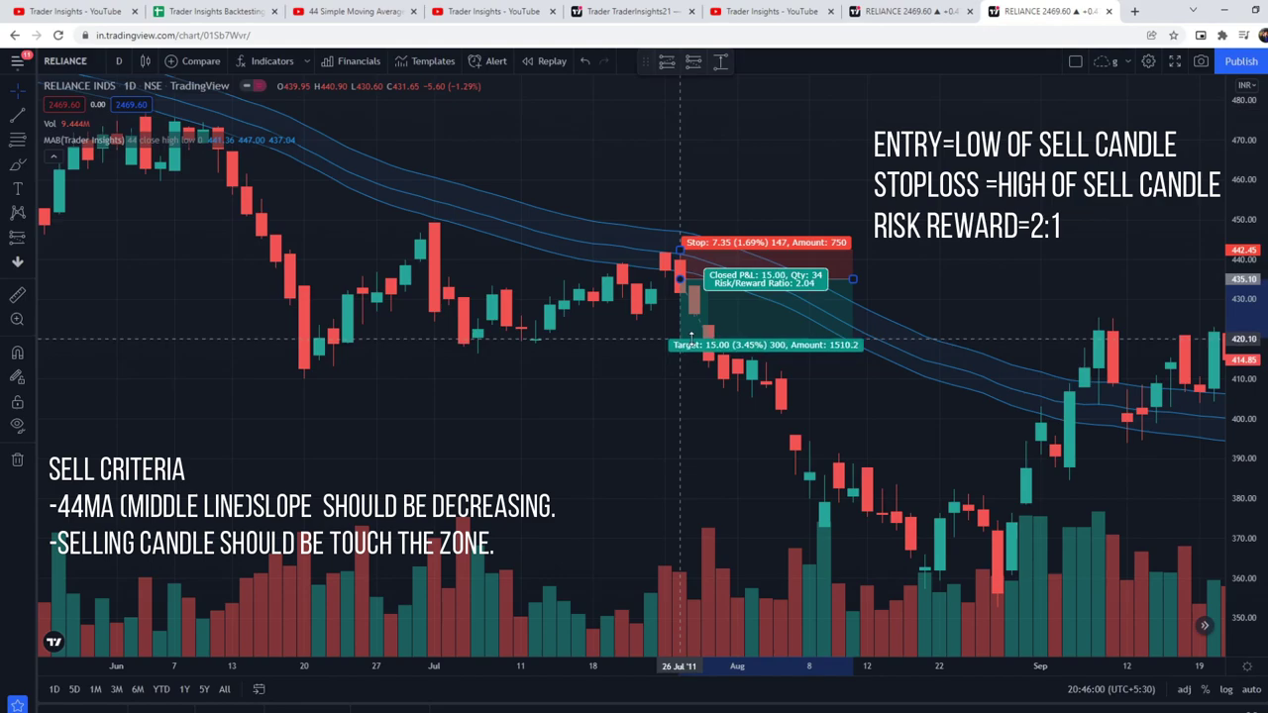
- Shorten the short position to span about three candles from 26 Jul '11 and deselect it
drag(850, 280, 737, 279)
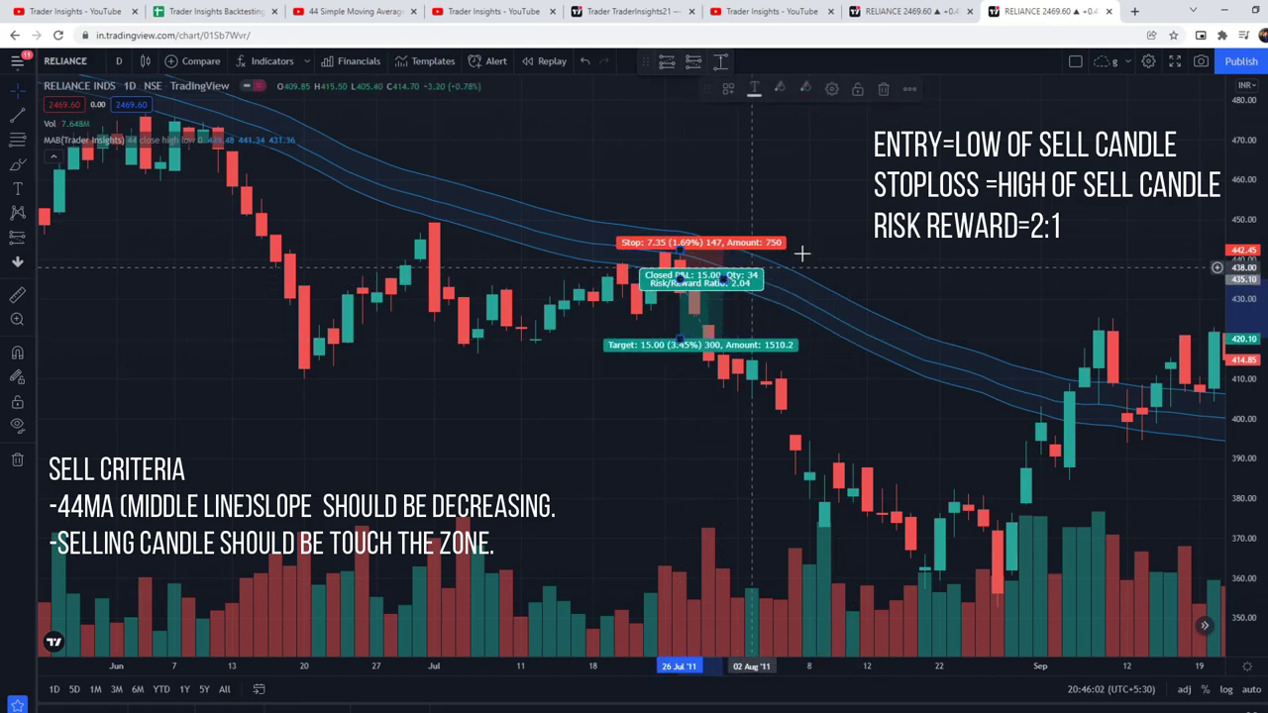
click(832, 239)
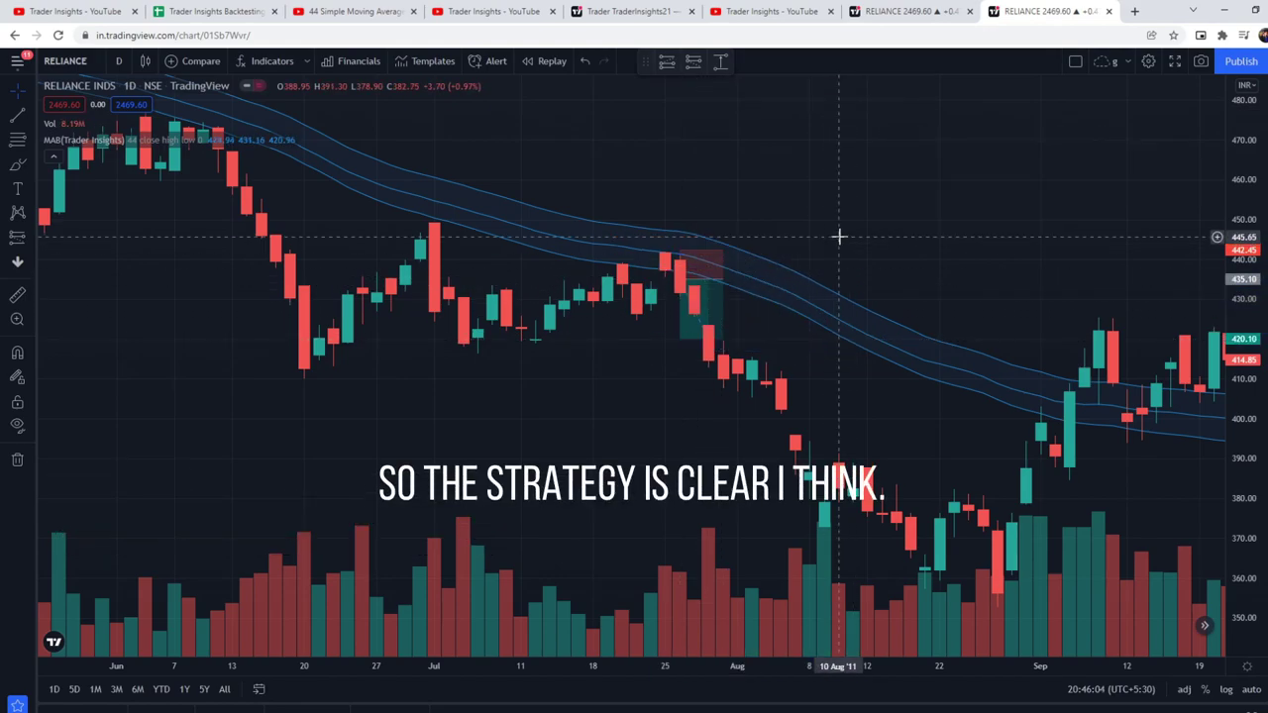
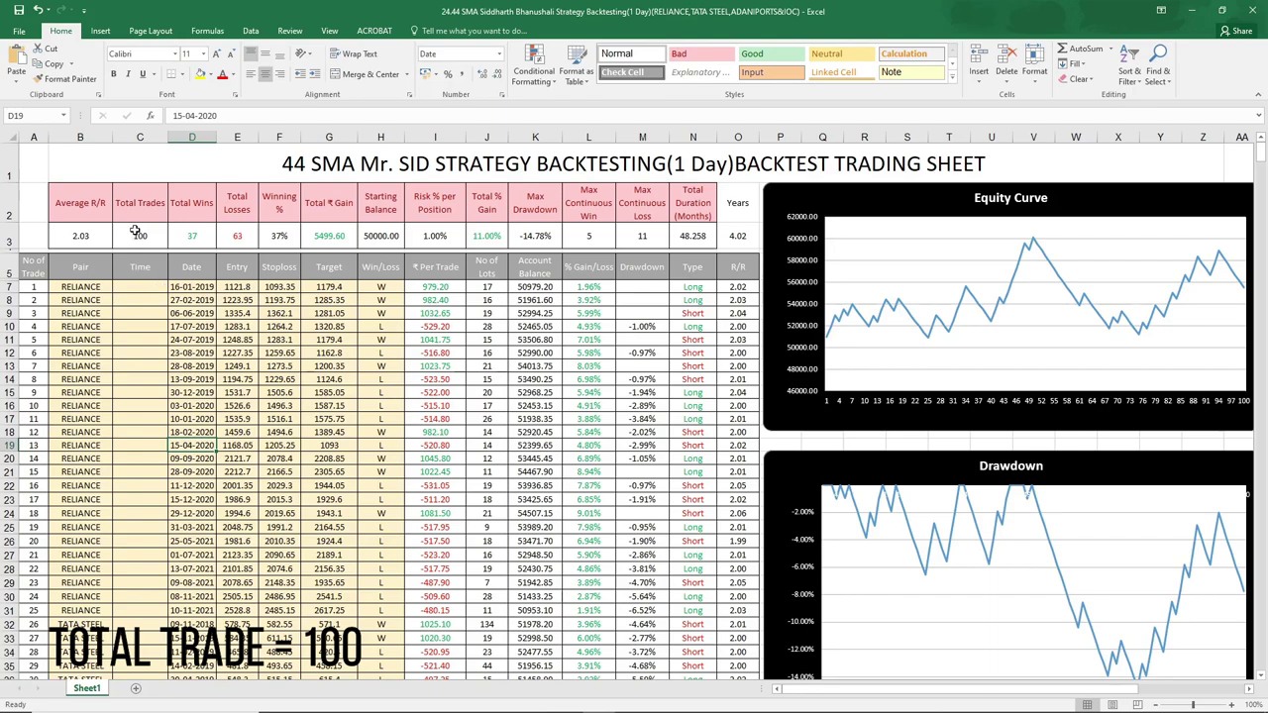
- In the Excel backtest sheet, review the summary figures for trades, wins, losses, winning percentage, gain, drawdown, streaks and duration in years
click(135, 231)
click(197, 242)
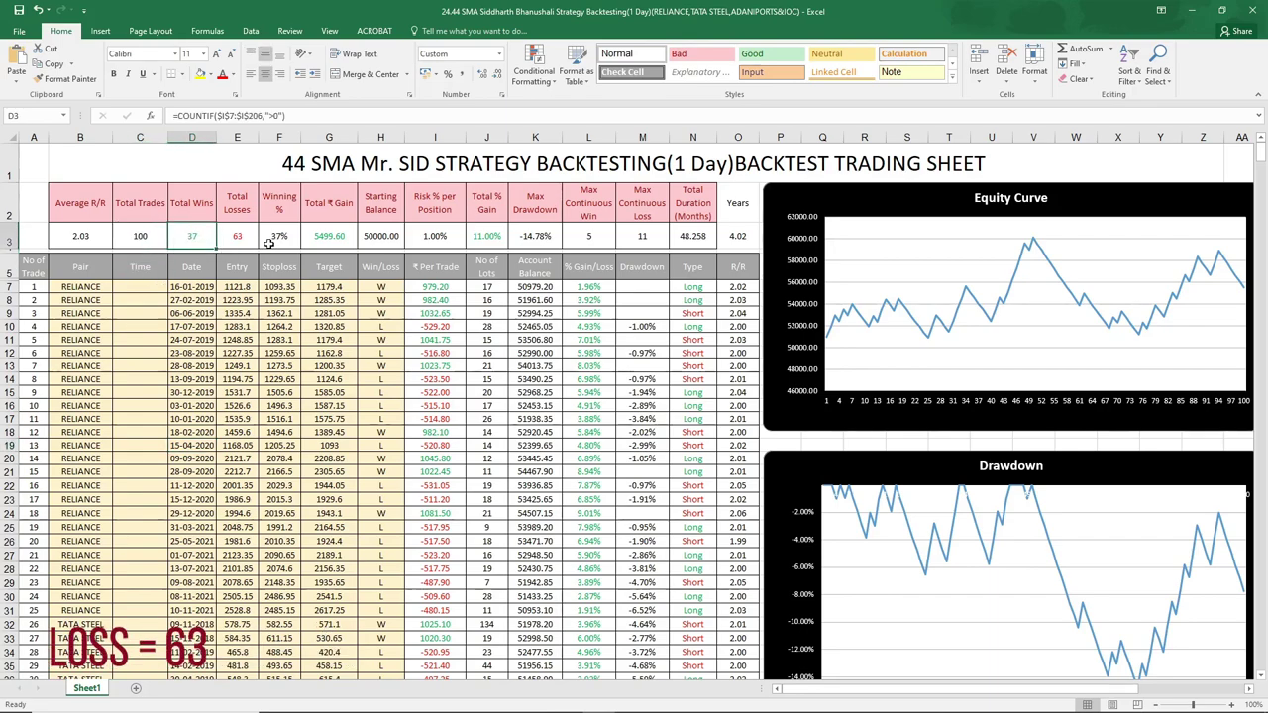
click(232, 238)
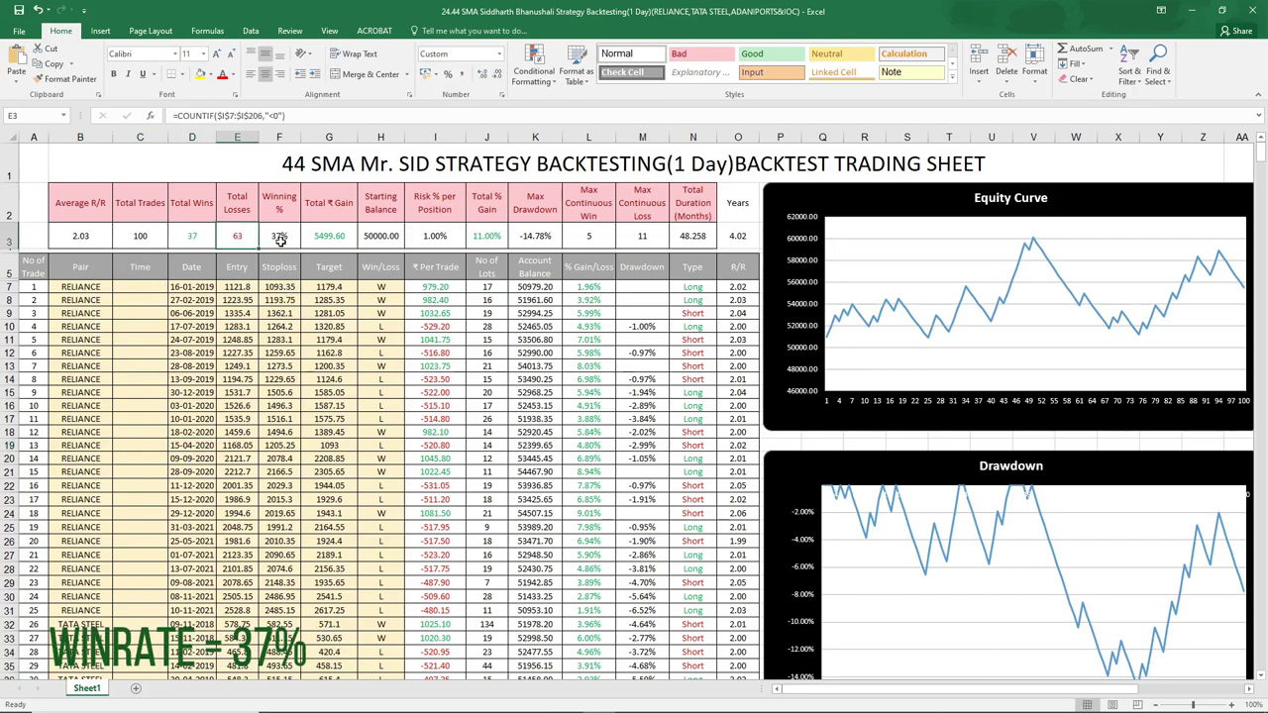
click(280, 241)
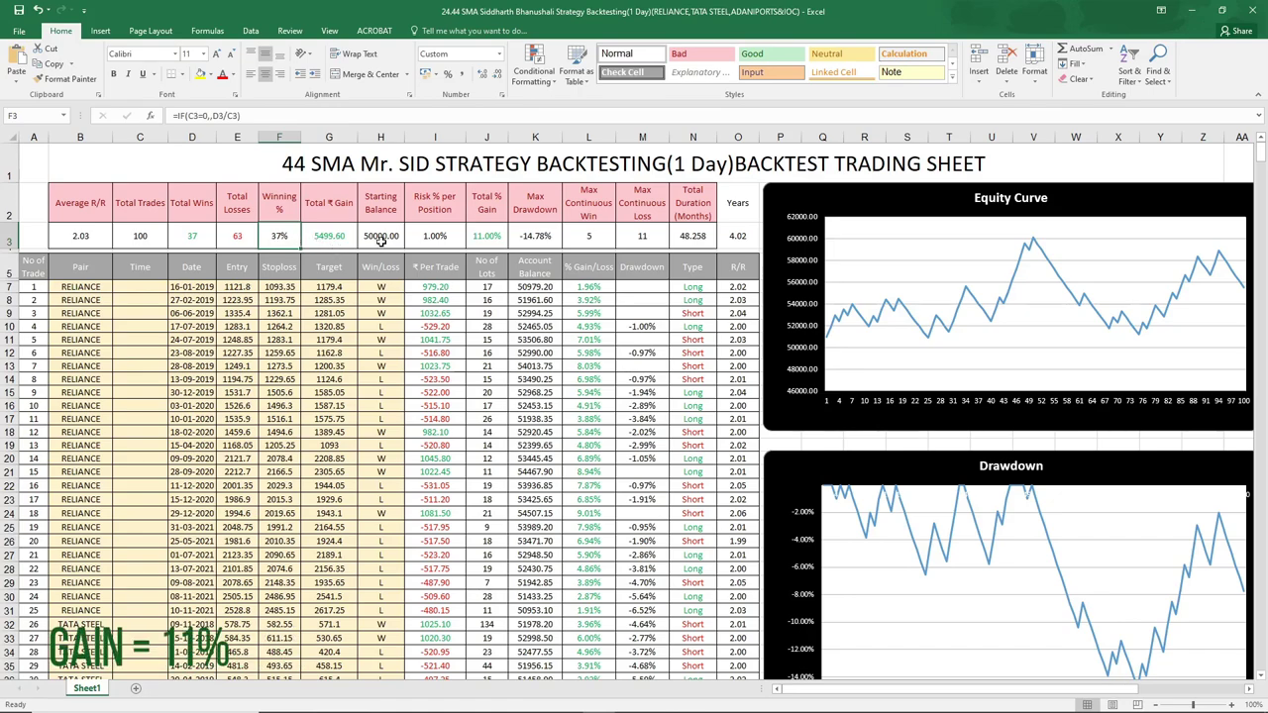
click(498, 242)
click(547, 241)
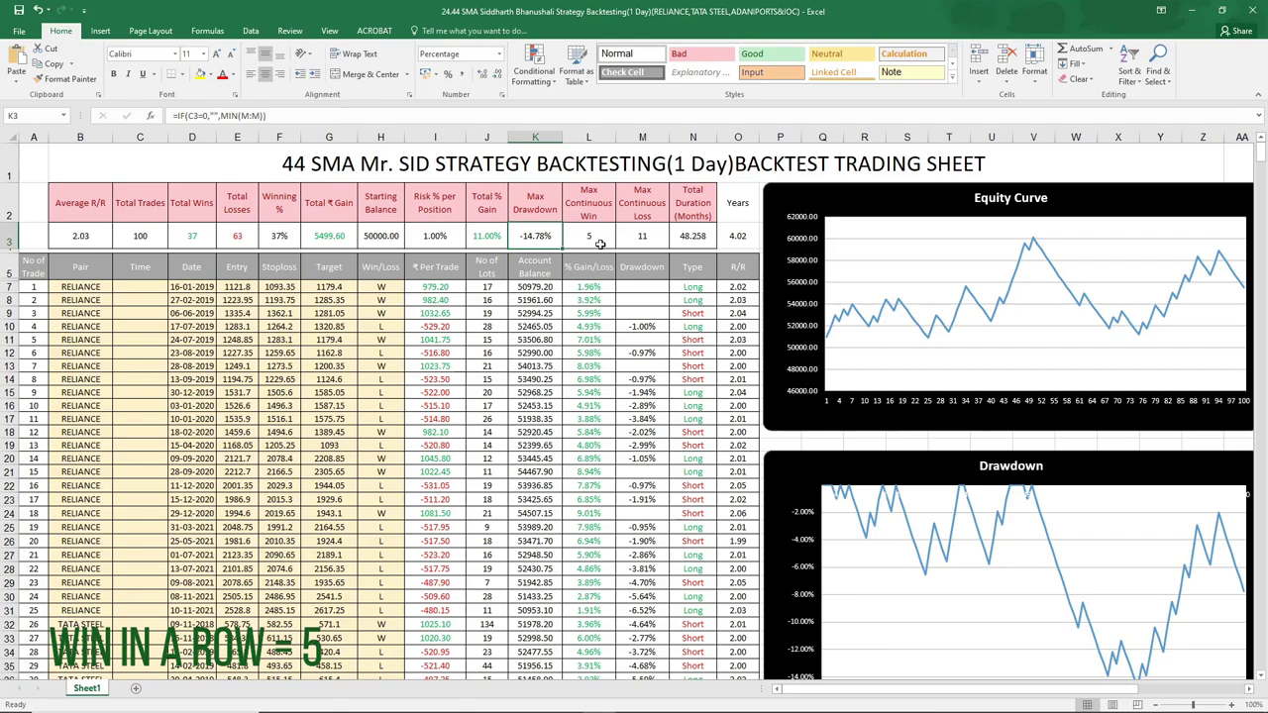
click(597, 239)
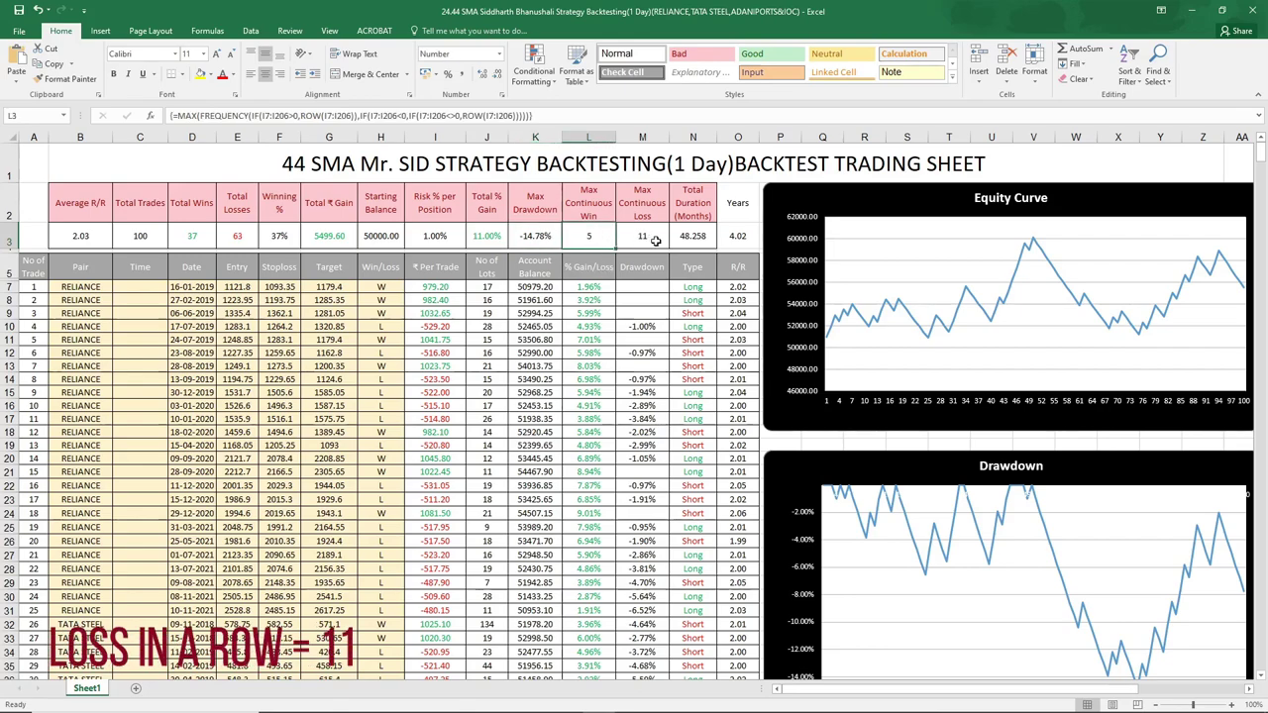
click(656, 241)
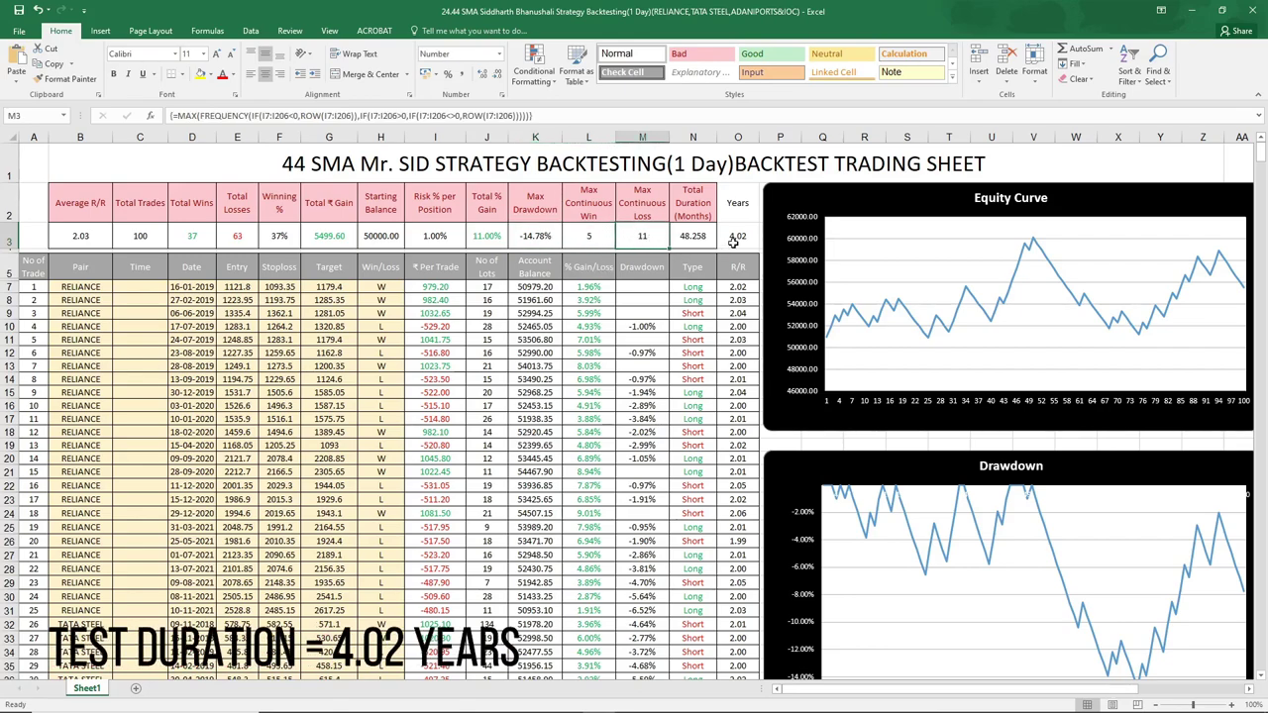
click(733, 242)
- Look through the logged trades and compare the Max Drawdown figure with the Total % Gain
click(354, 366)
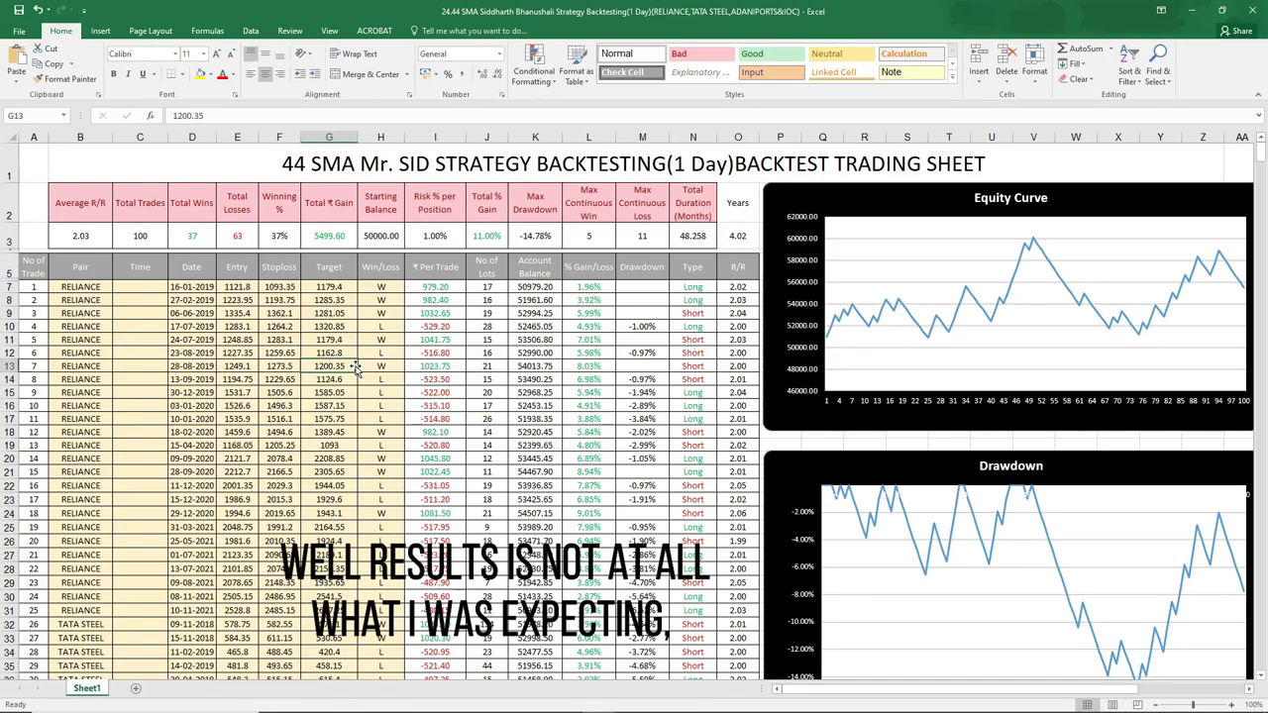
scroll(362, 360, down, 20)
scroll(363, 359, up, 20)
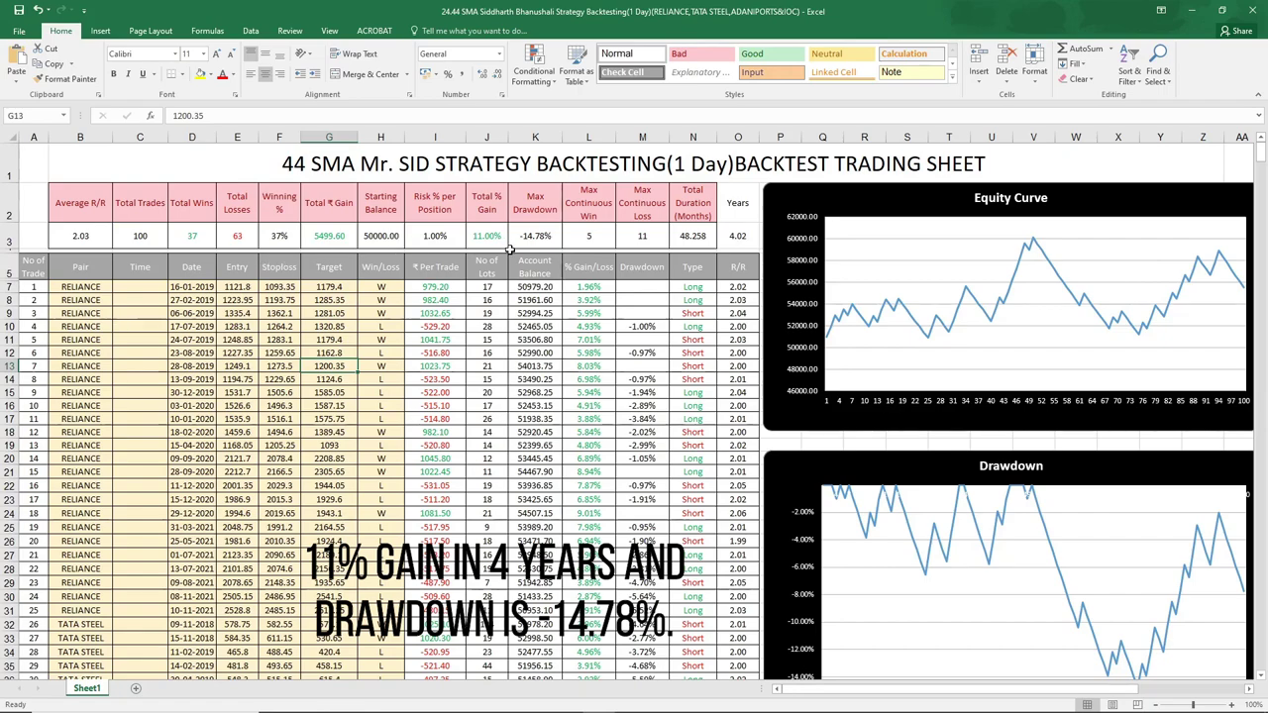
click(535, 238)
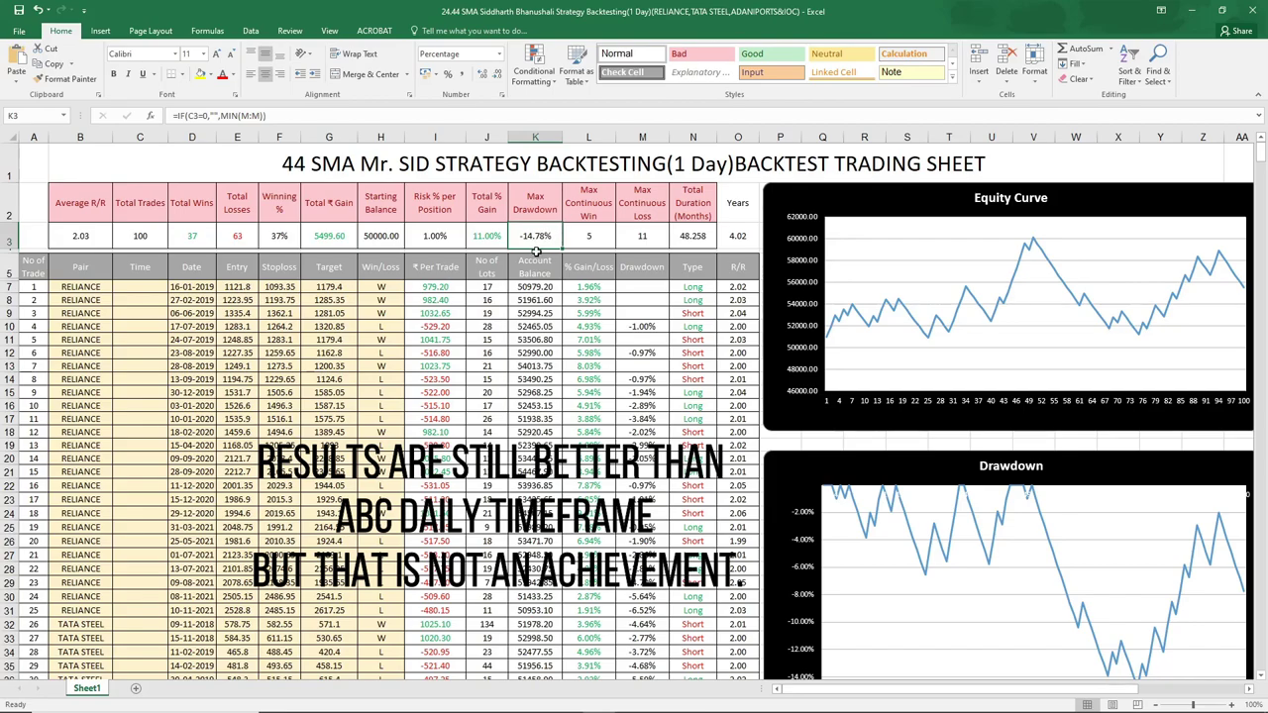
click(482, 241)
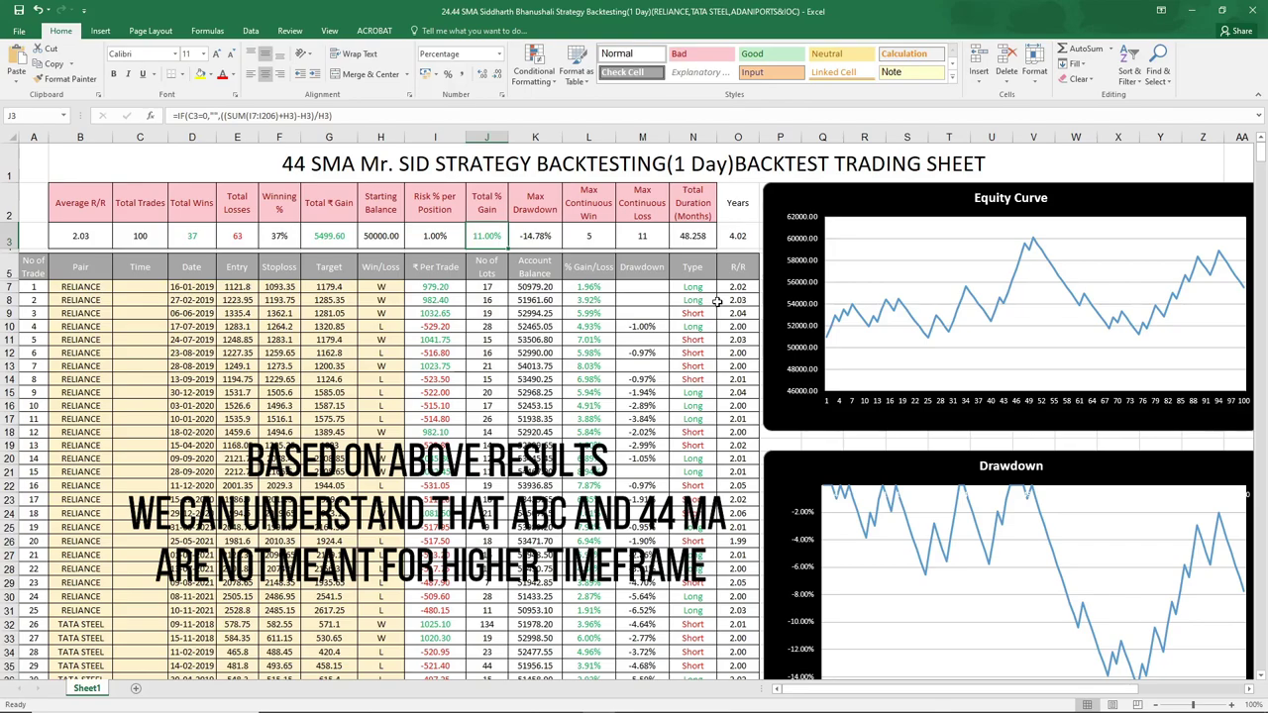
click(538, 240)
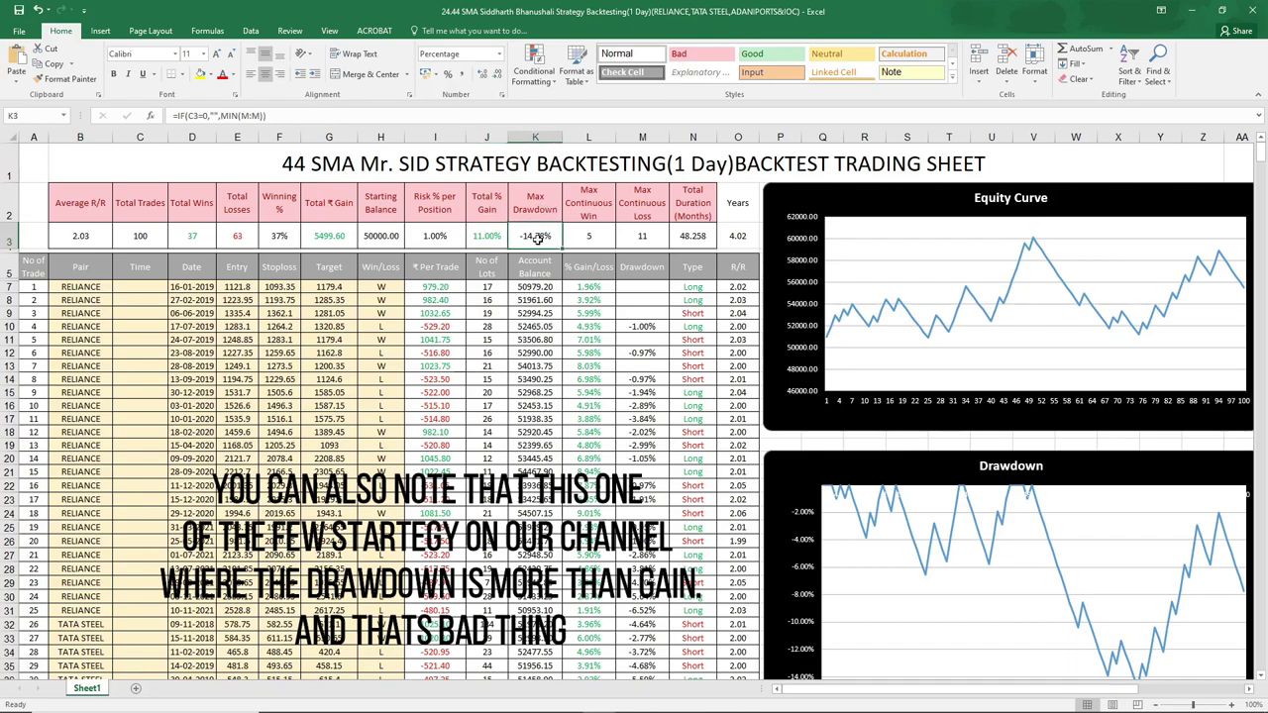
click(489, 236)
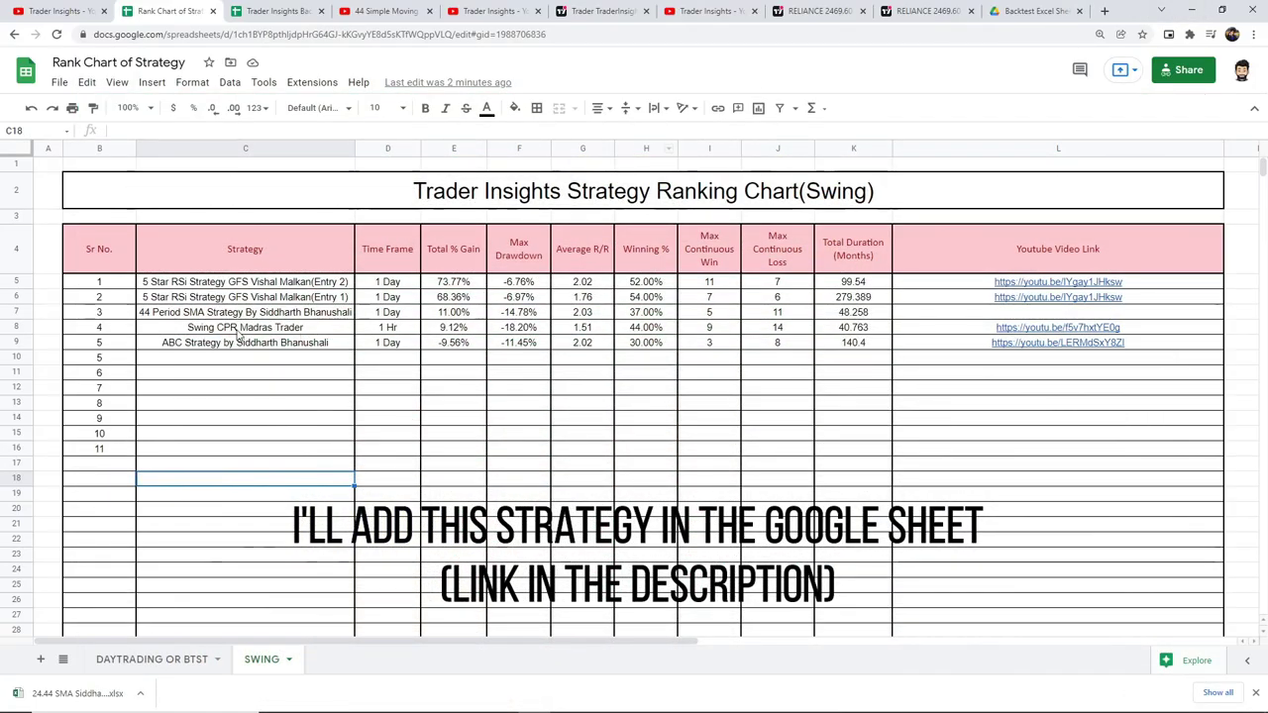
- In the Rank Chart of Strategy Google Sheet, inspect the 44 Period SMA strategy's row, the DAYTRADING OR BTST sheet and the SWING sheet
click(17, 312)
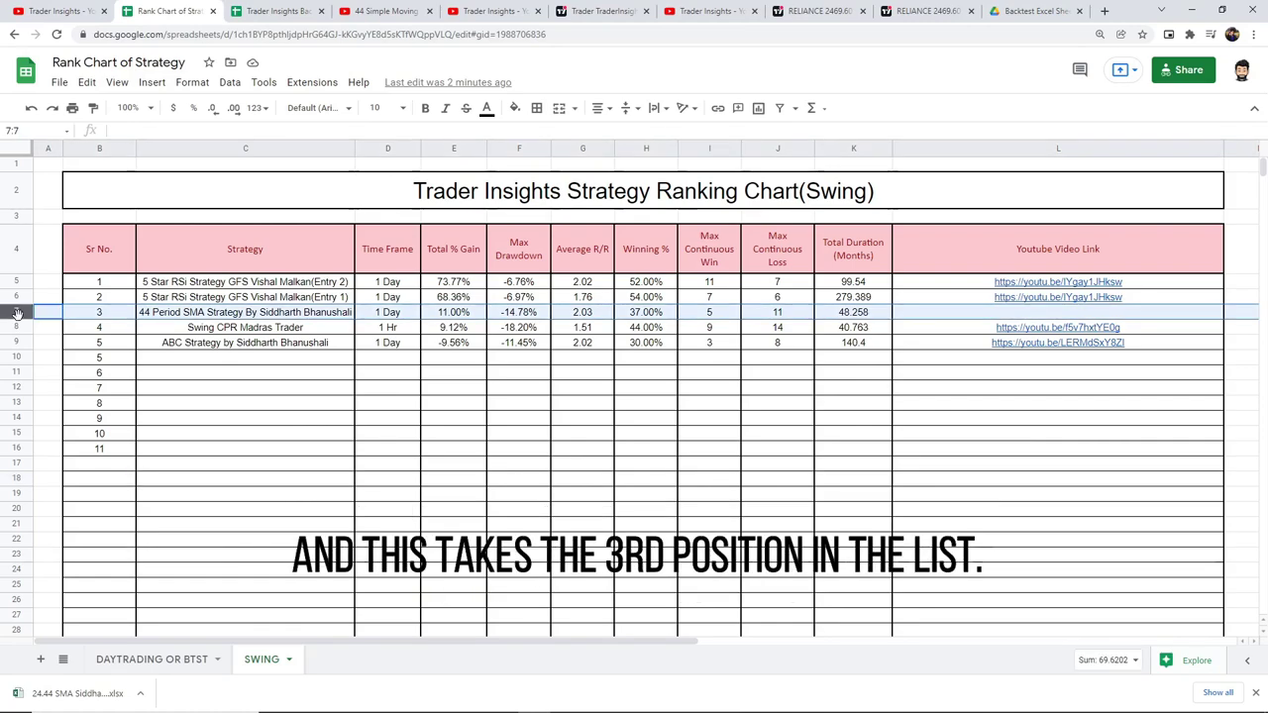
click(526, 459)
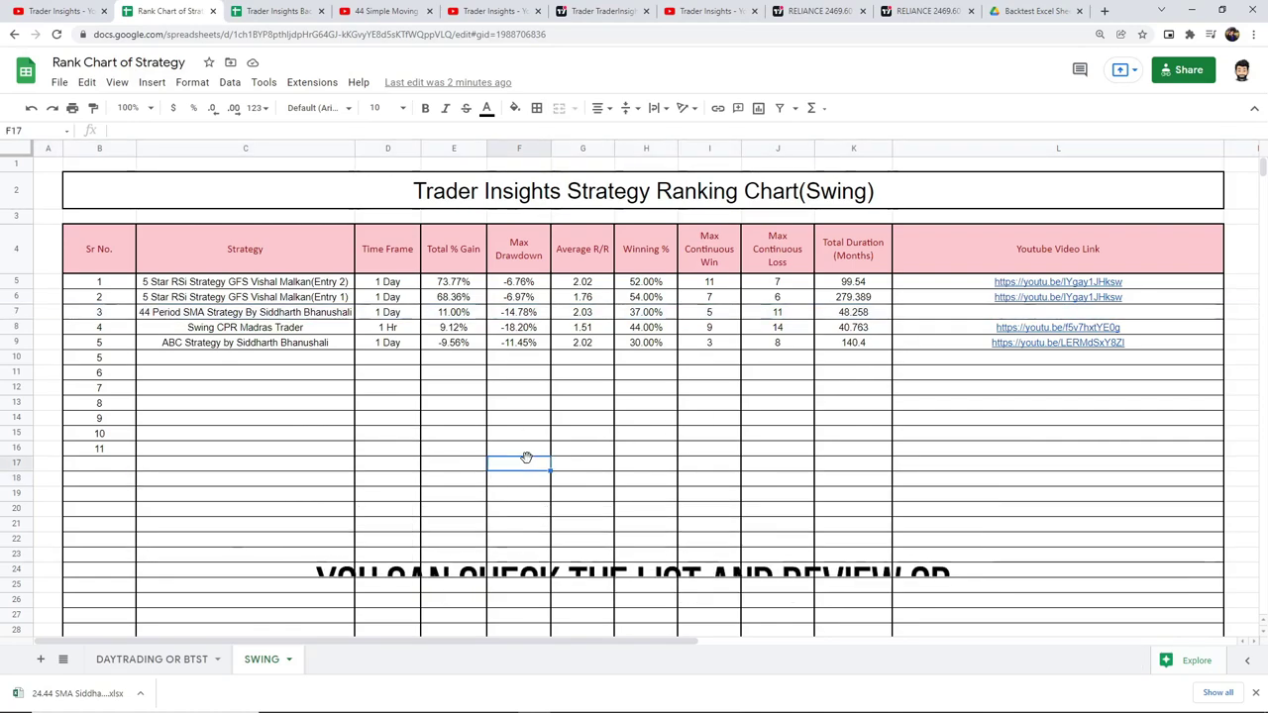
click(181, 659)
click(285, 662)
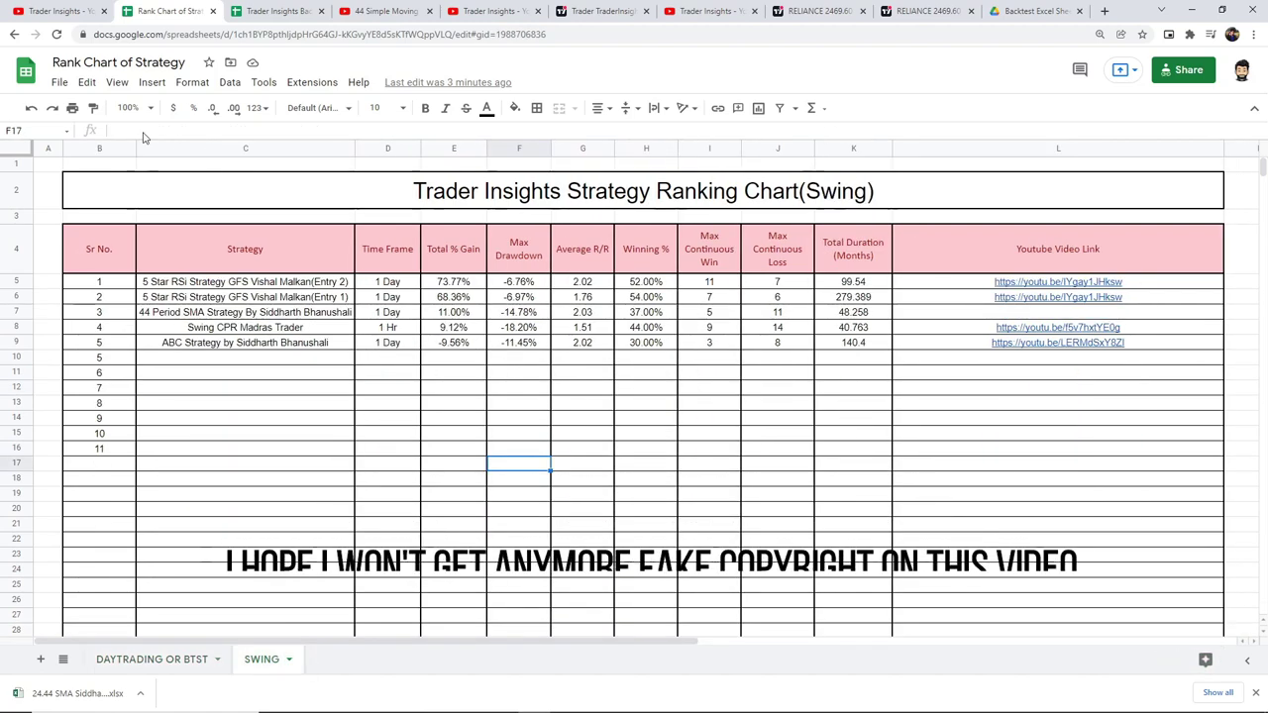
- Switch to the Trader Insights channel page on YouTube
click(66, 12)
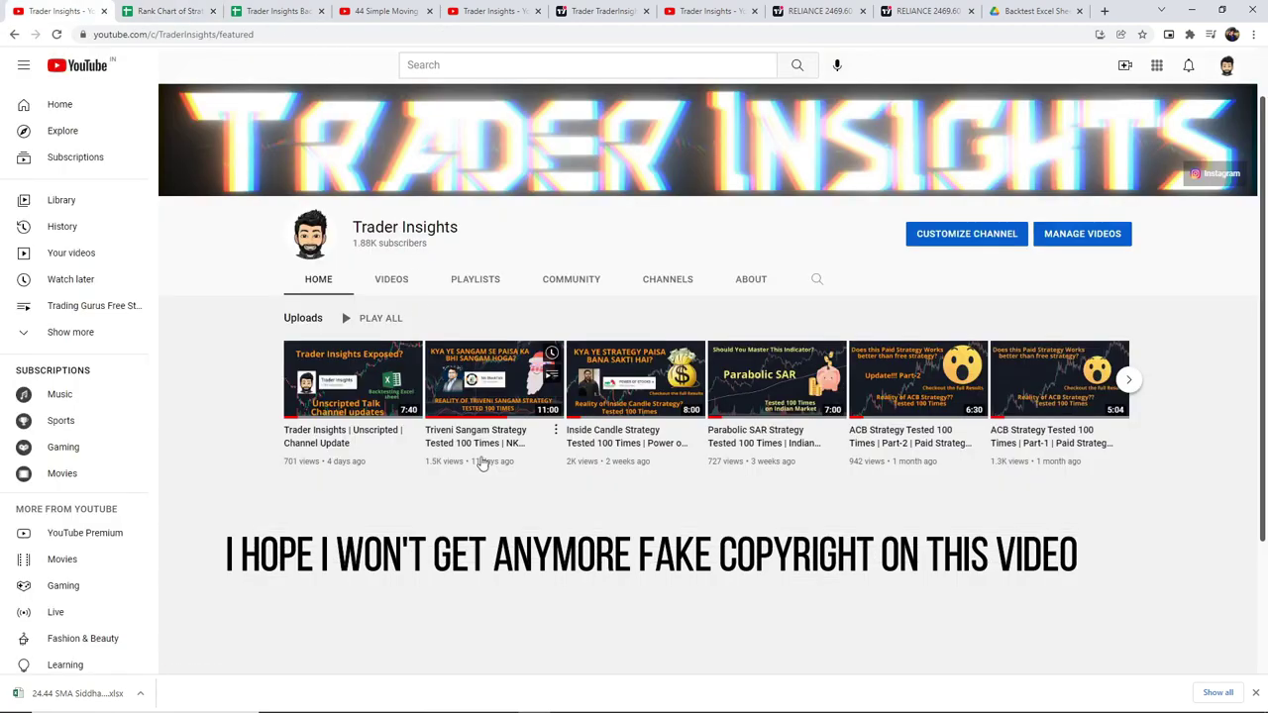